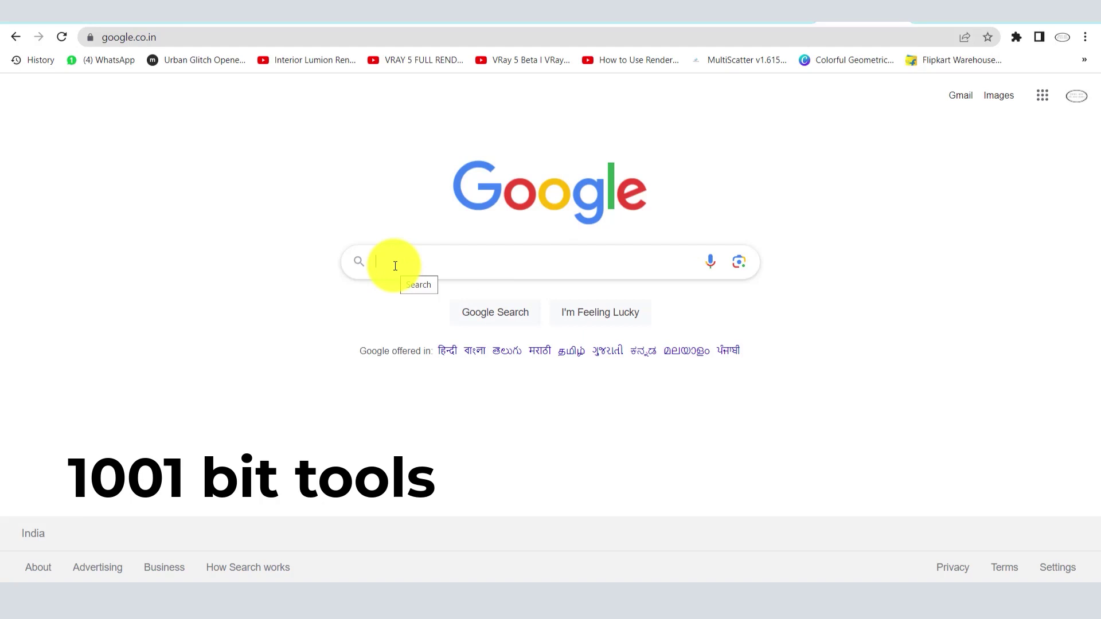
Type '1001' into the Google search box to begin searching for 1001bit tools
text(1001)
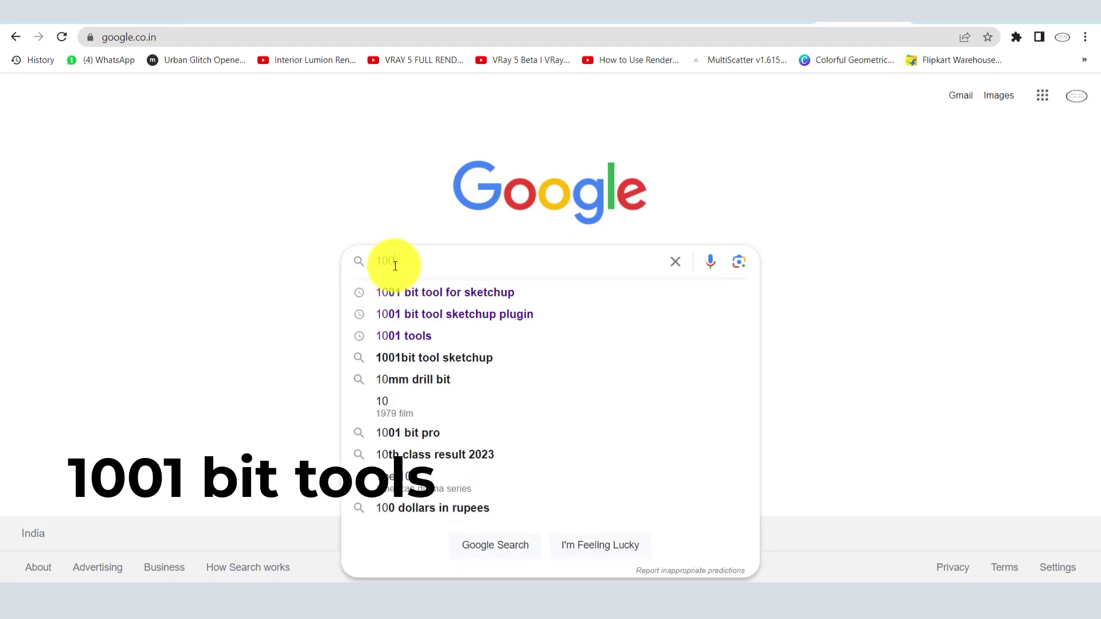
Search '1001 bit tool for sketchup' and download the 1001bit Freeware v1 .rbz file
click(446, 296)
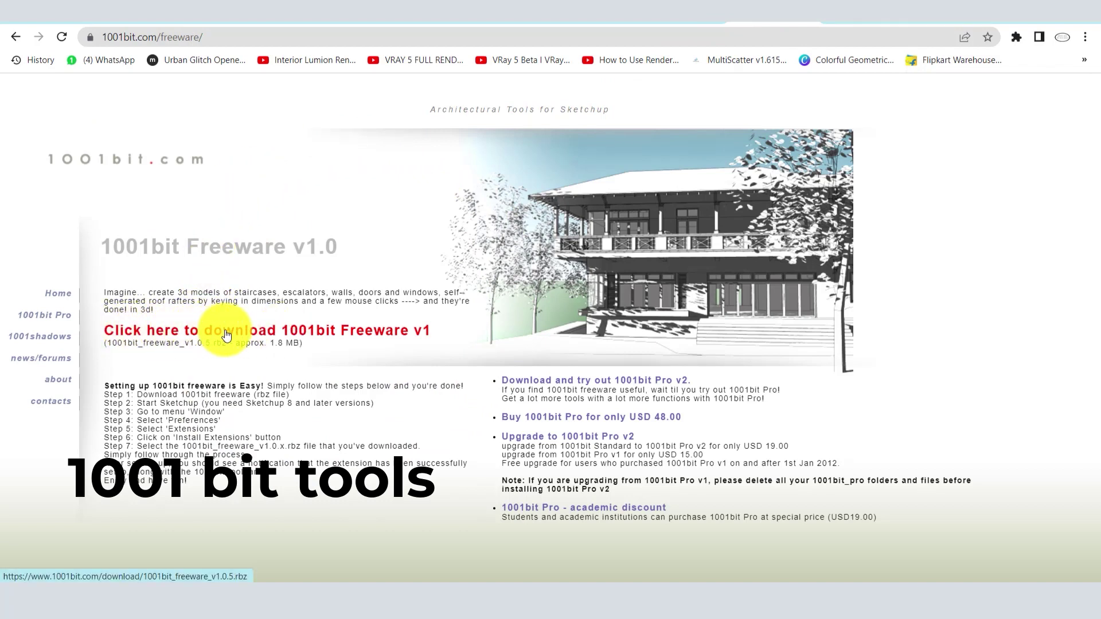
click(226, 336)
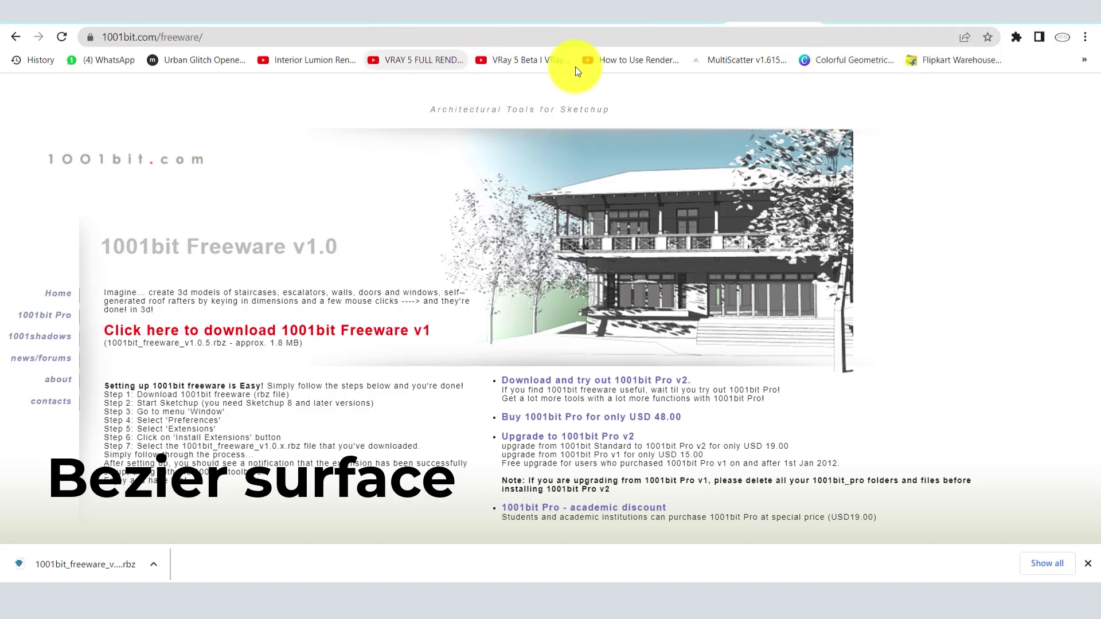
In a new tab, search Google for 'bezier s' and open thomthom's Bezier Surface v0.1.4 SketchUcation page
click(927, 24)
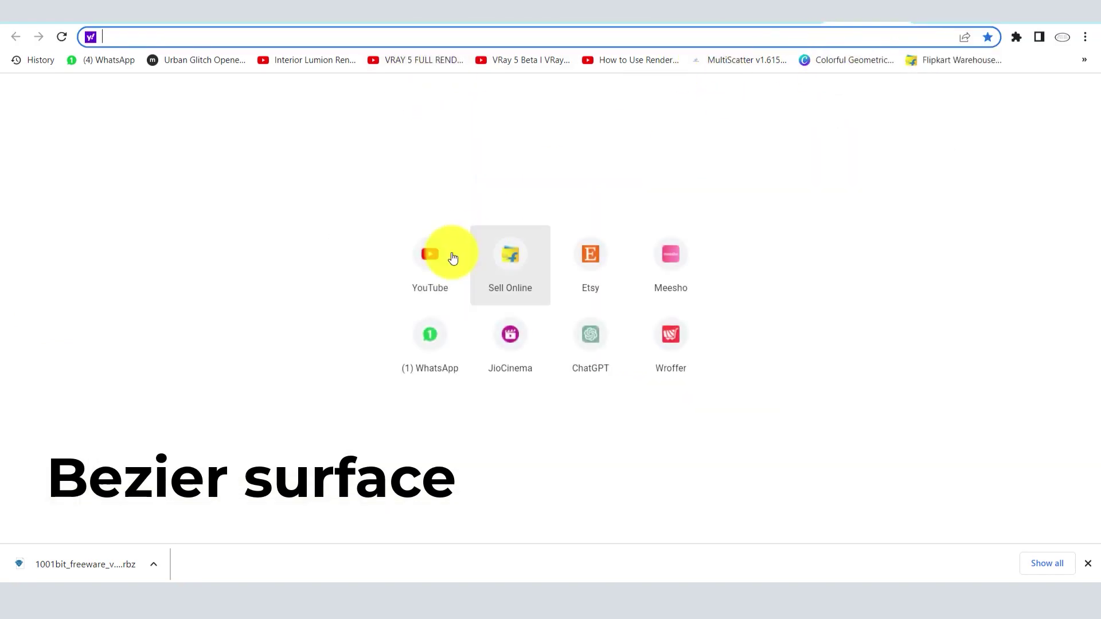
text(google.co.in)
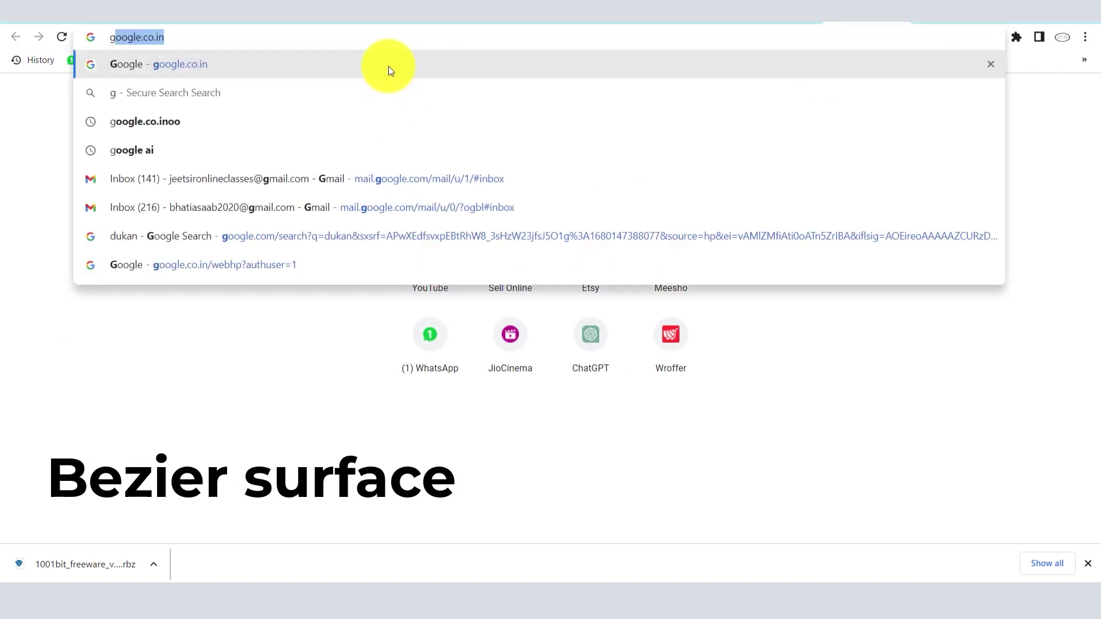
key(Return)
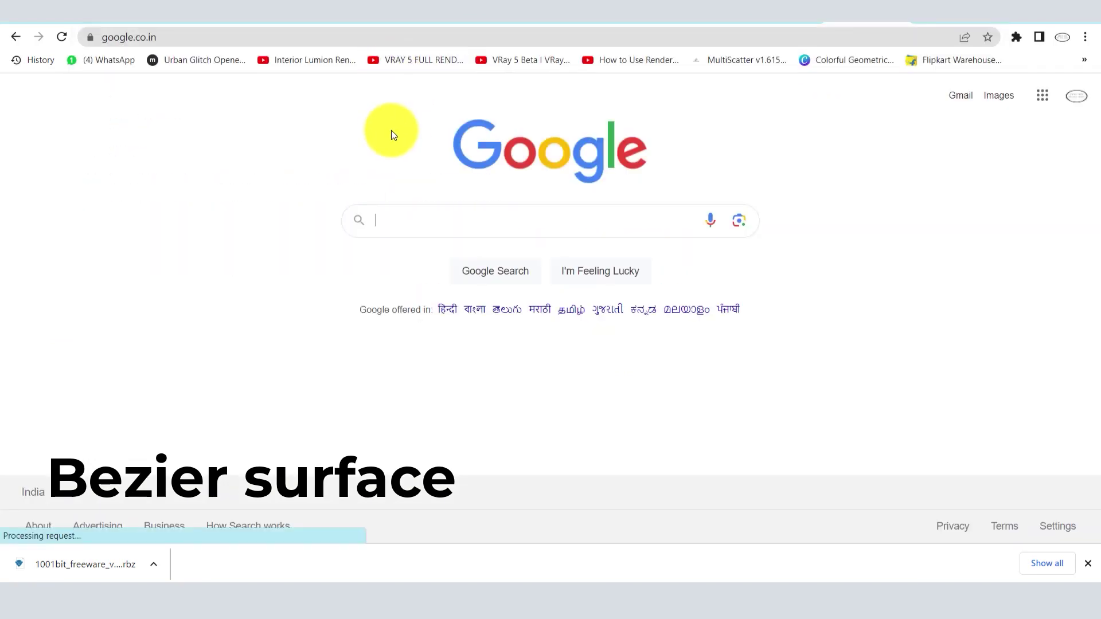
text(bezi)
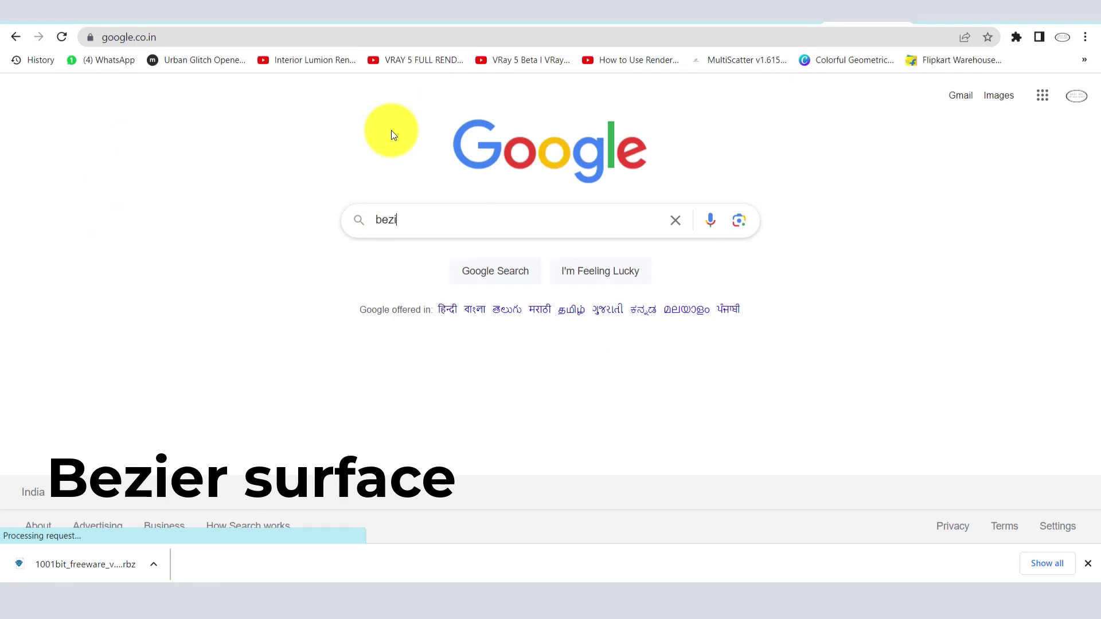
text(er)
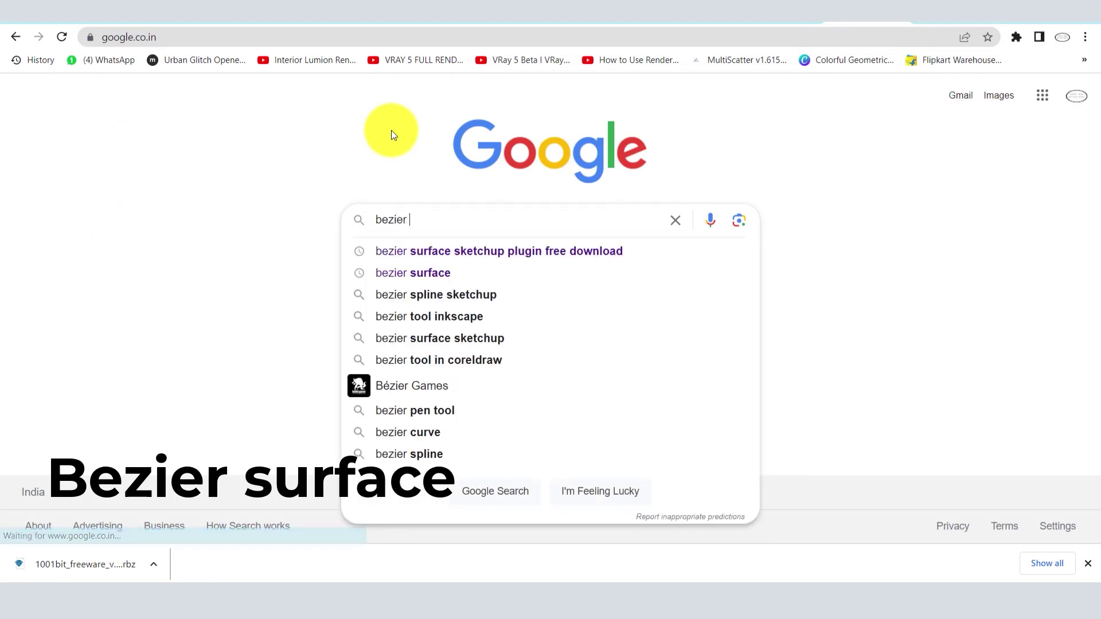
text( s)
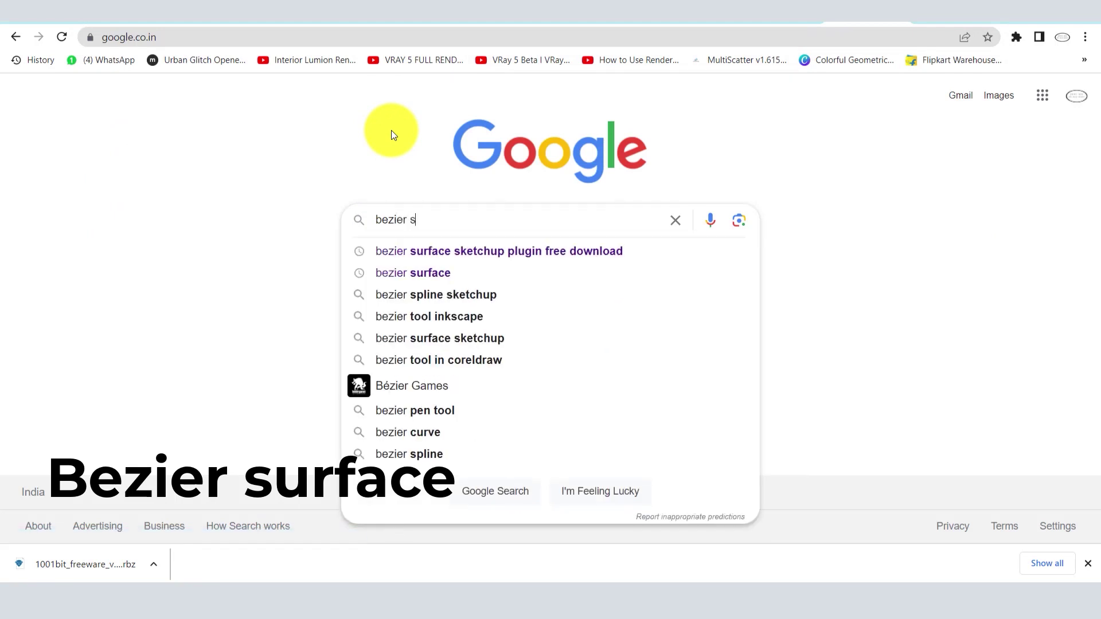
click(435, 253)
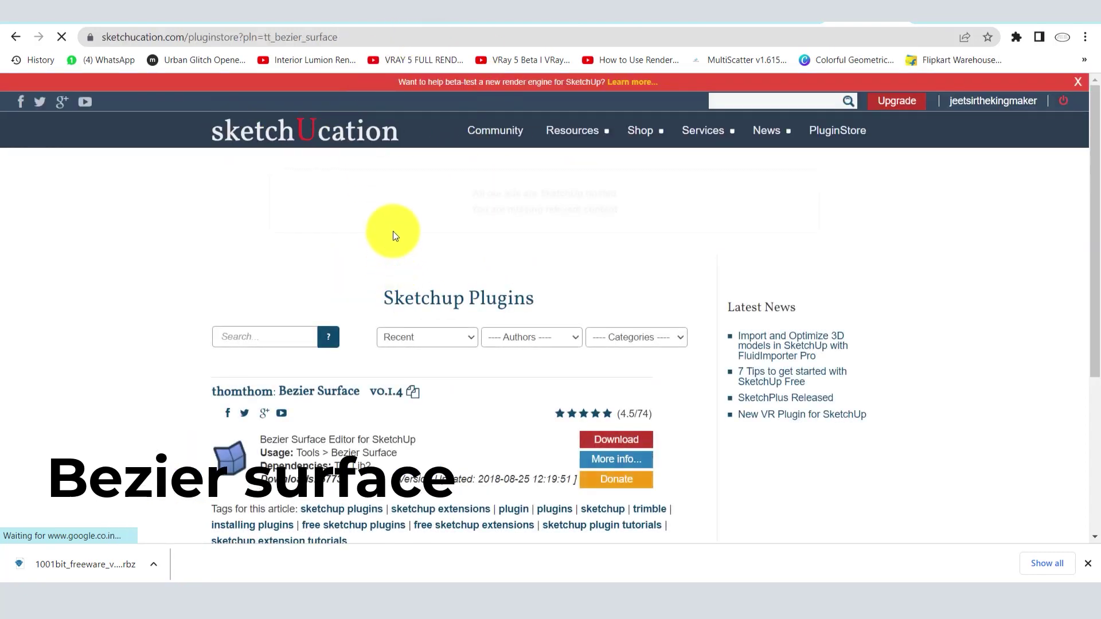
Download tt_bezier_surface.rbz from SketchUcation and open a blank new tab
scroll(401, 281, down, 1)
scroll(481, 287, up, 1)
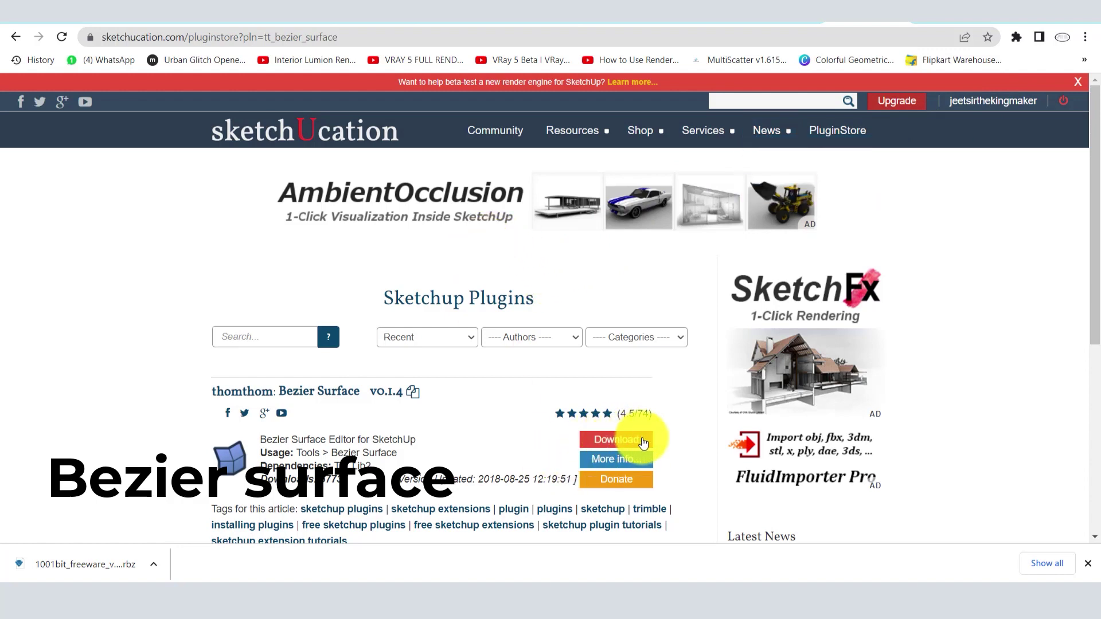
scroll(504, 363, down, 2)
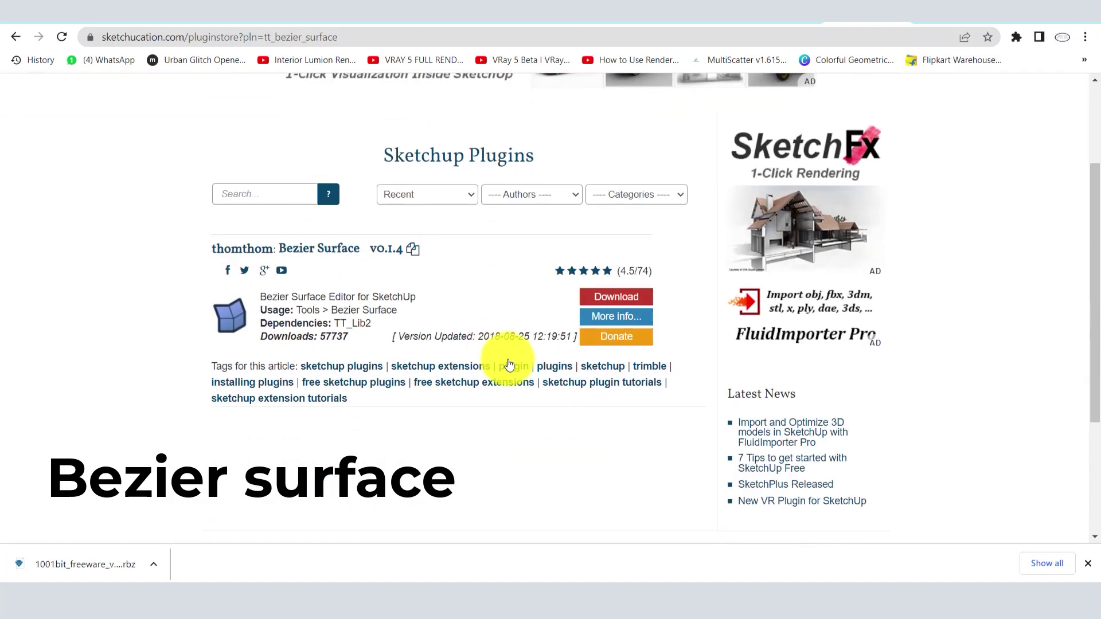
click(625, 299)
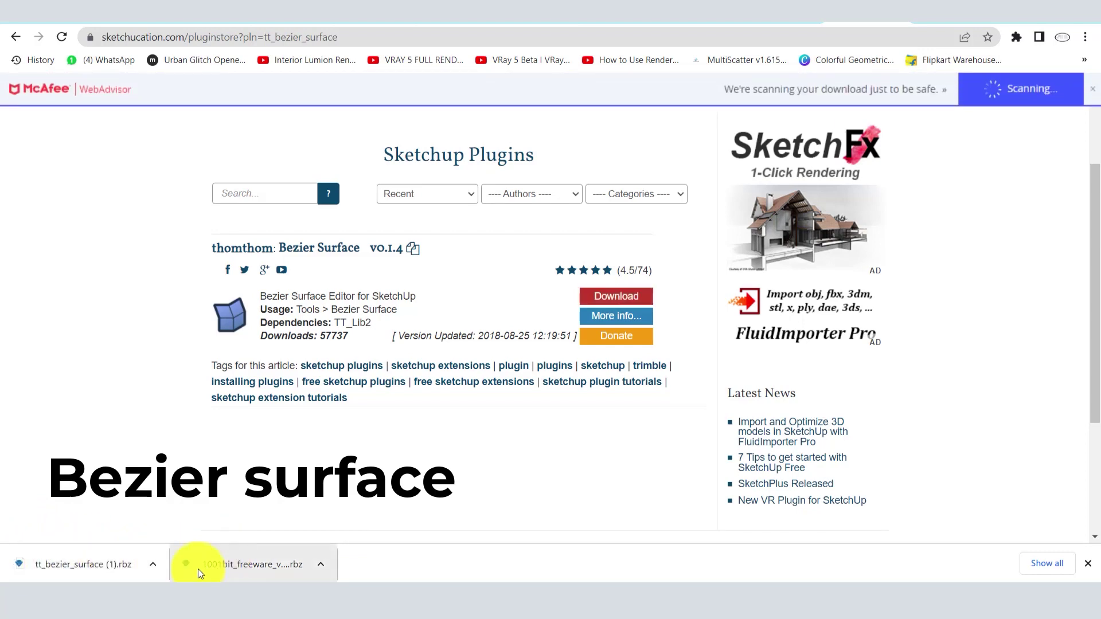
key(ctrl+t)
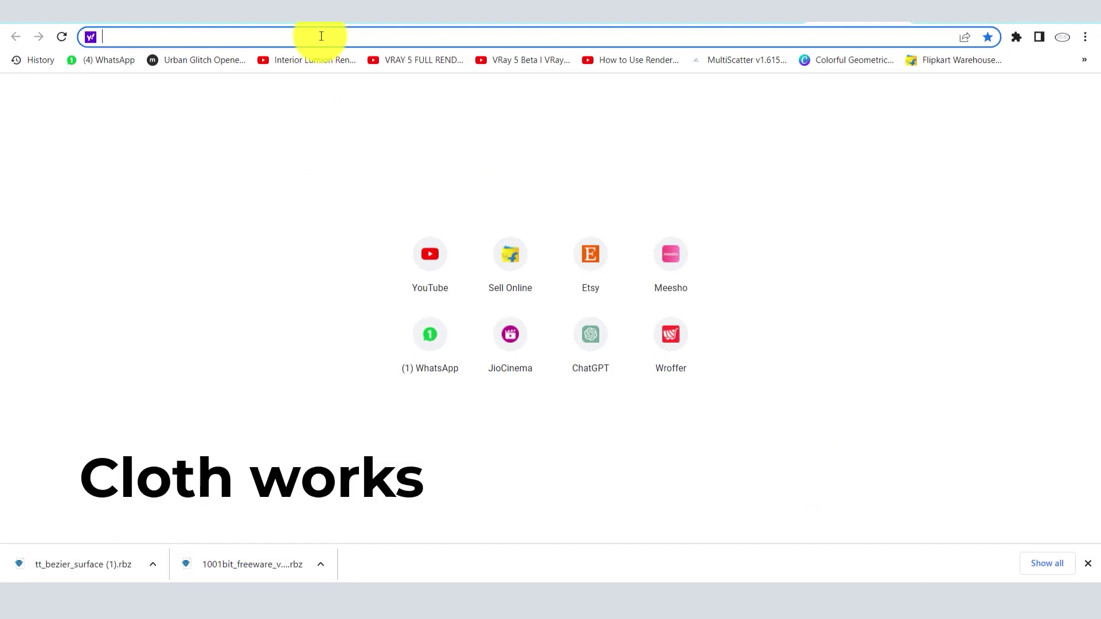
Load Google and search for 'cloth works' via its autocomplete suggestion
text(google.co.in)
key(Return)
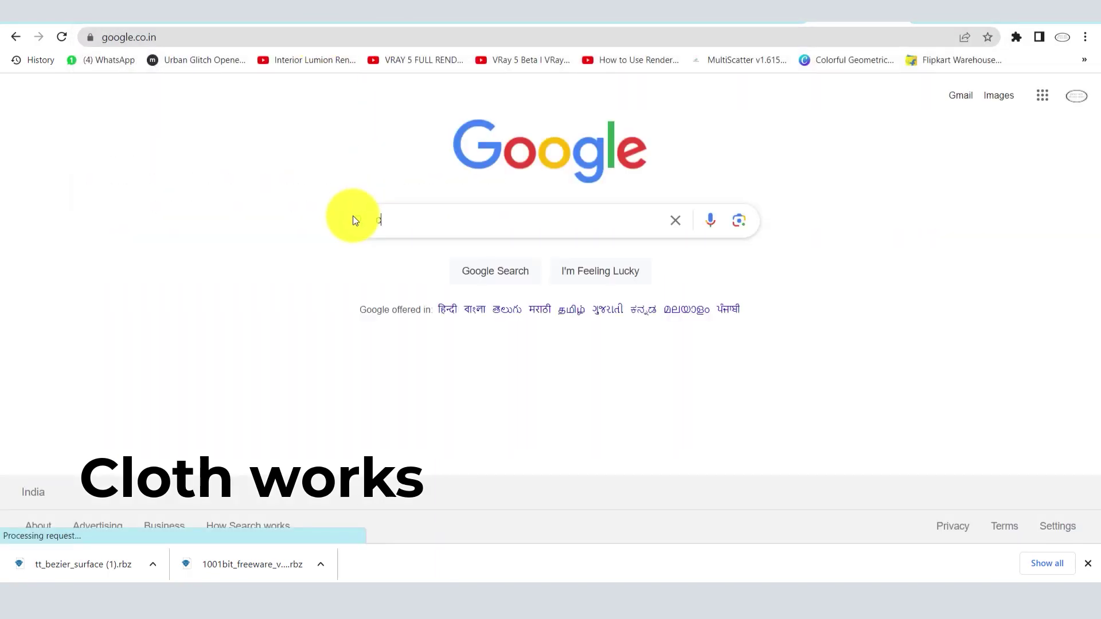
text(lot)
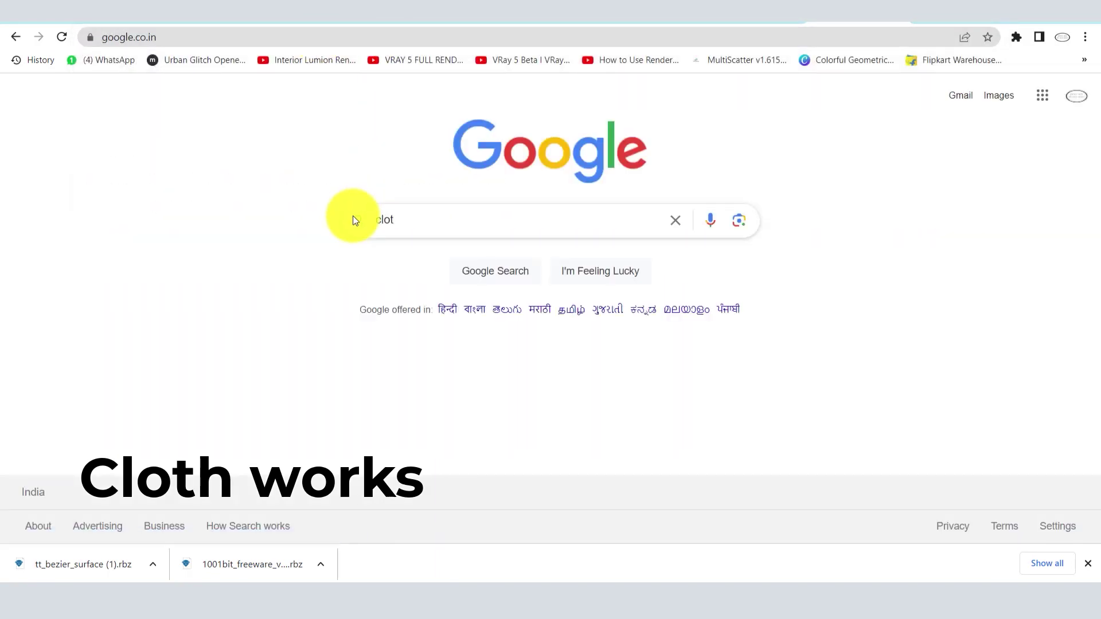
text(h)
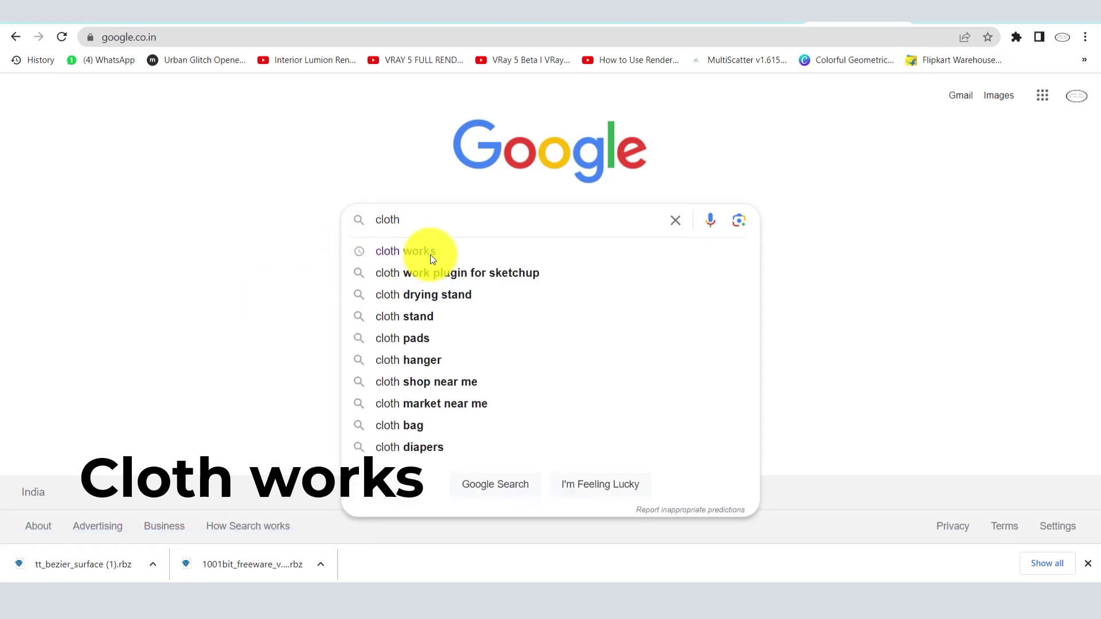
click(418, 253)
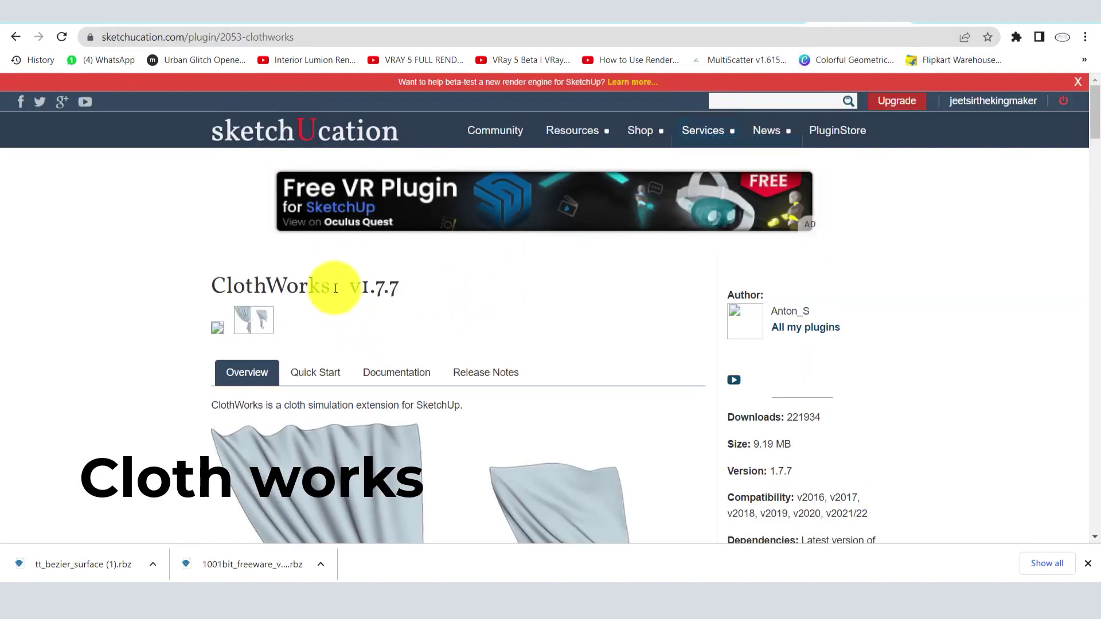
Download the ClothWorks v1.7.7 .rbz file from SketchUcation and return to the Google tab
scroll(484, 326, down, 5)
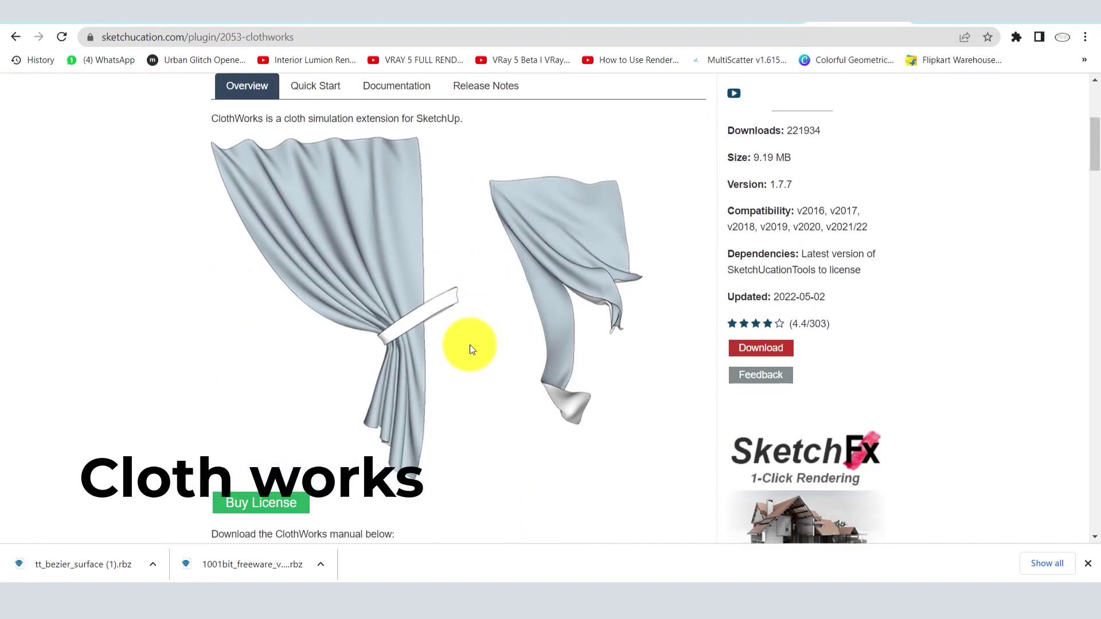
scroll(467, 349, down, 4)
scroll(443, 373, up, 5)
scroll(405, 335, up, 2)
scroll(382, 283, down, 1)
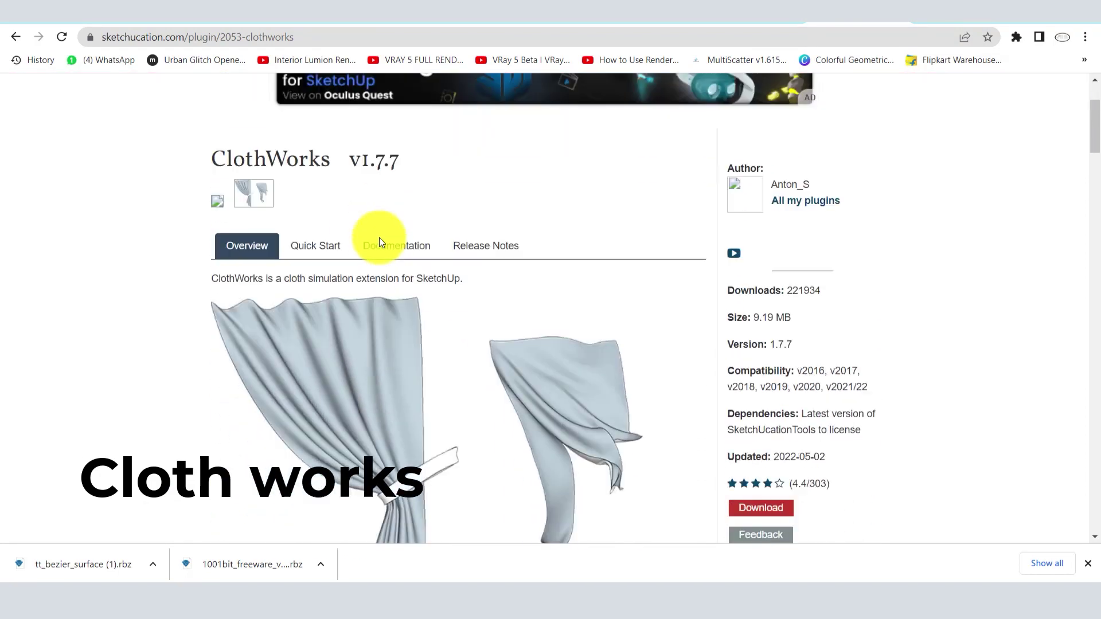
scroll(369, 238, down, 1)
scroll(361, 337, down, 1)
scroll(581, 266, up, 3)
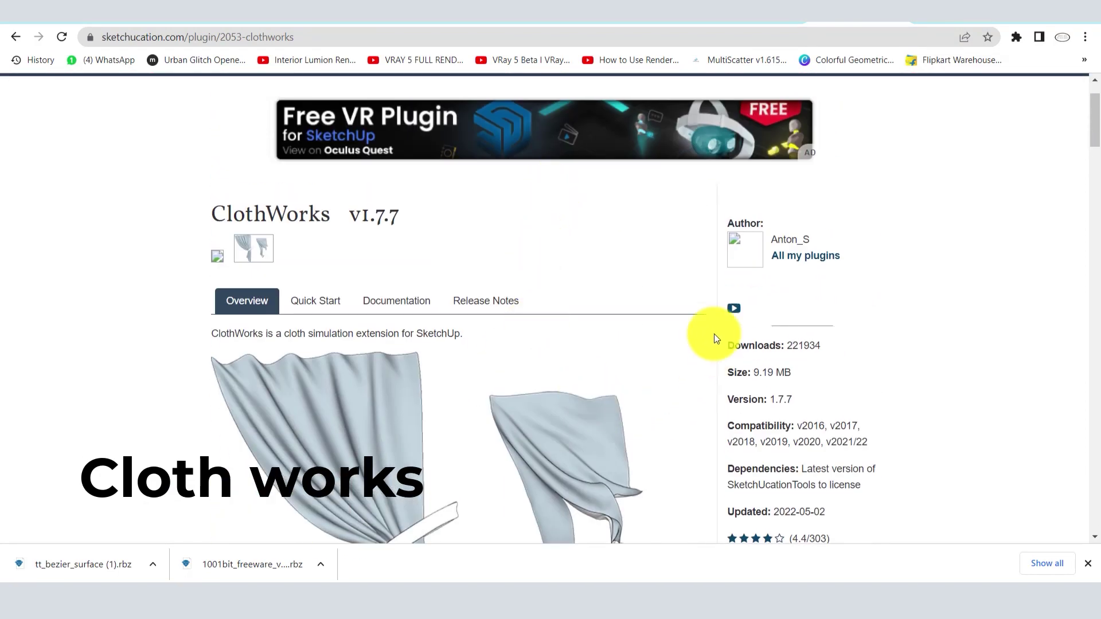
scroll(714, 338, down, 2)
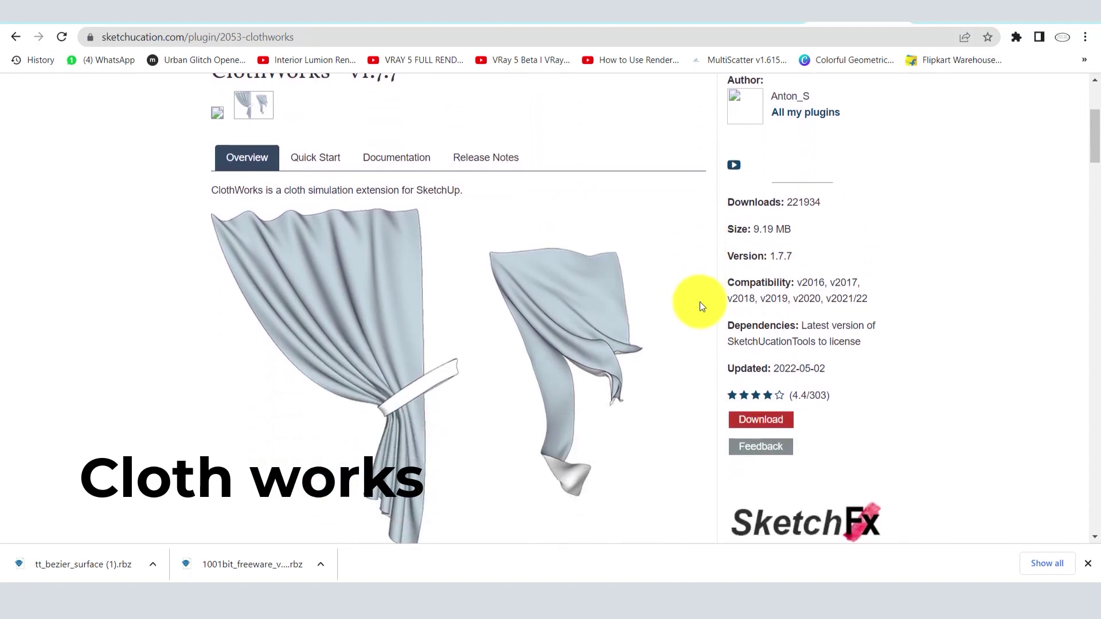
click(756, 421)
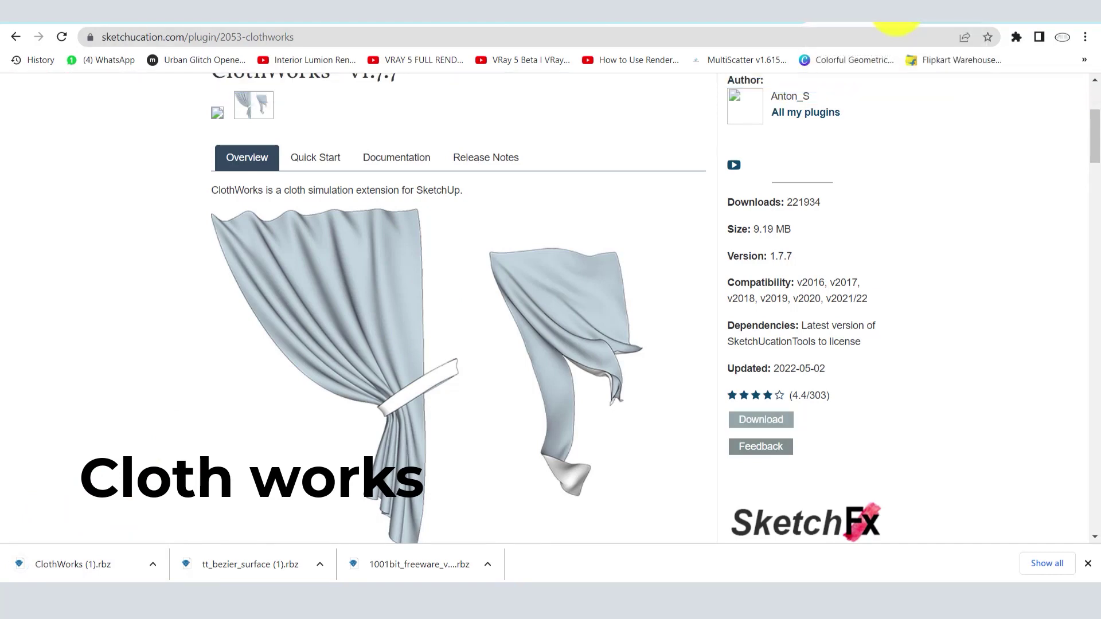
click(897, 18)
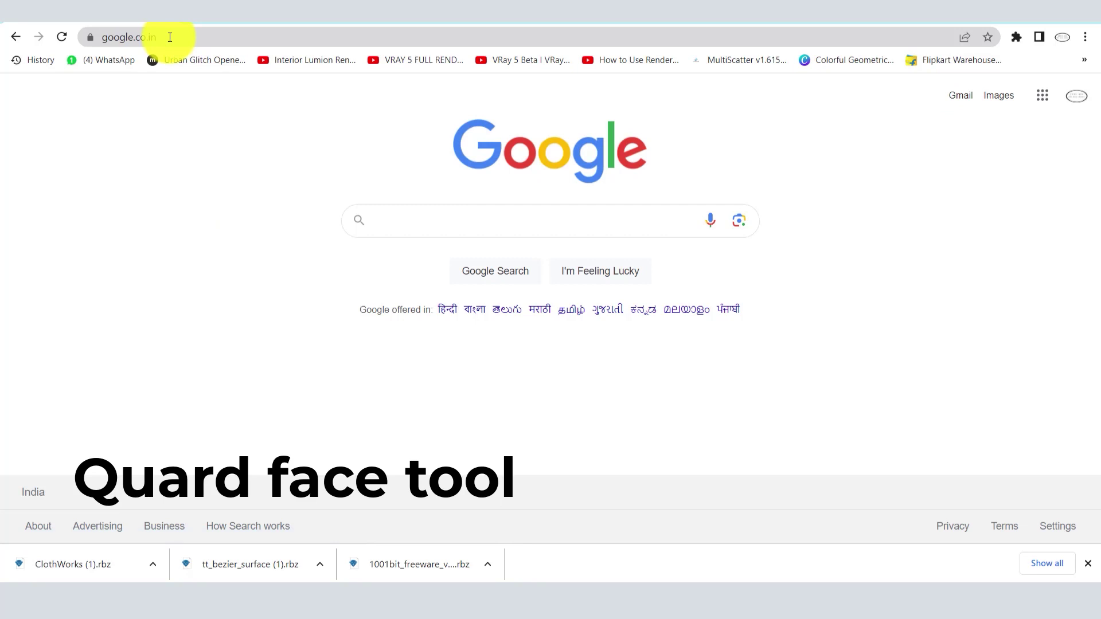
Search Google for 'quad face tools free download' and open The SketchUp Essentials article
text(quar)
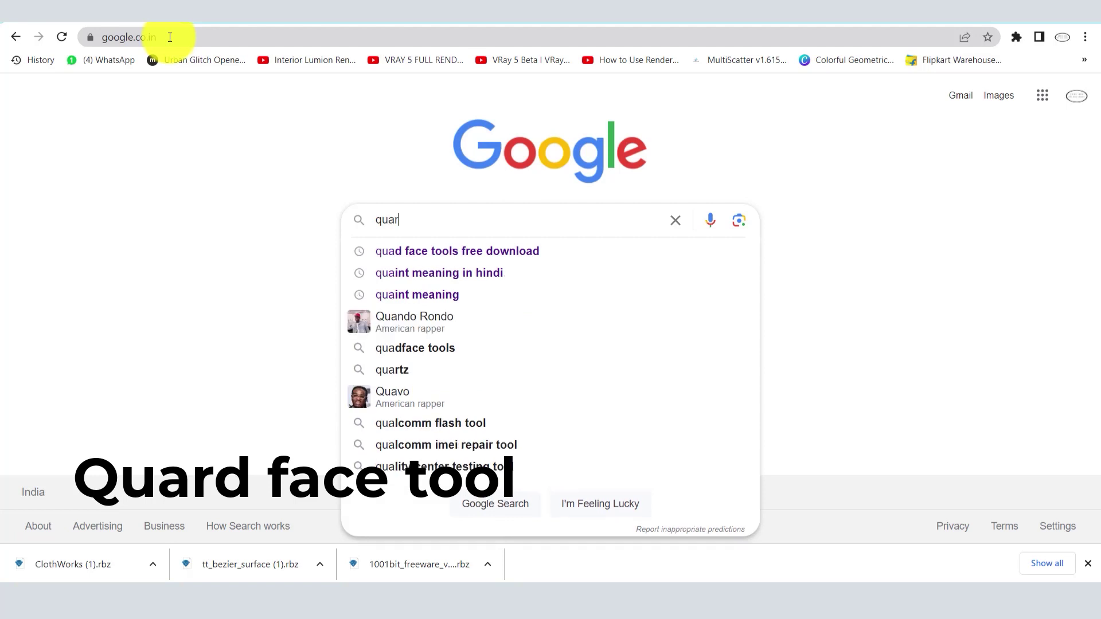
text(d fa)
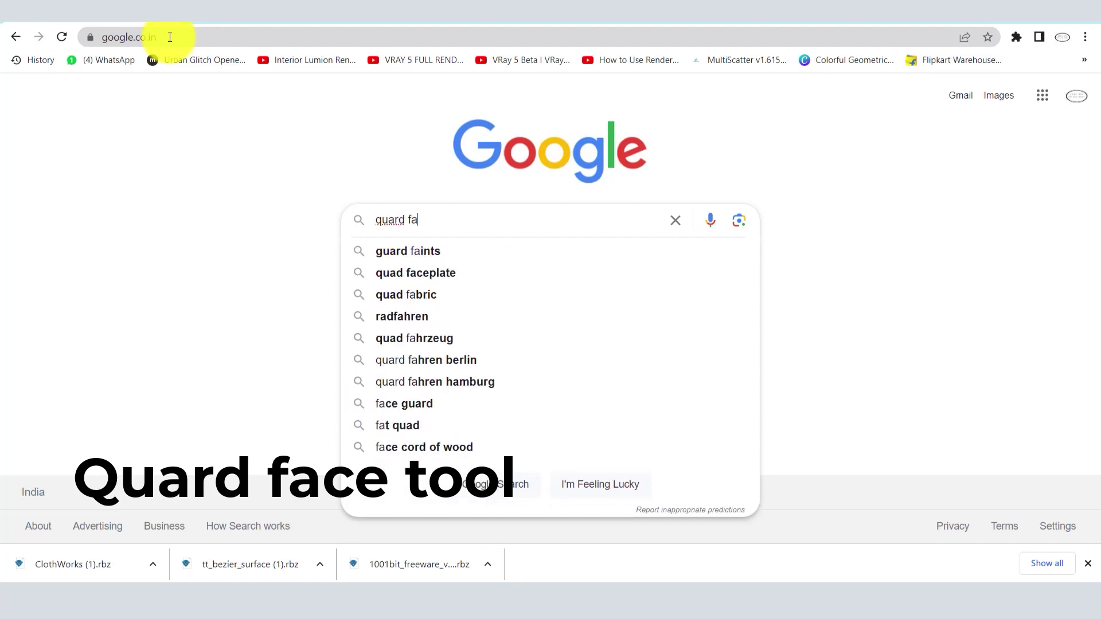
text(ce)
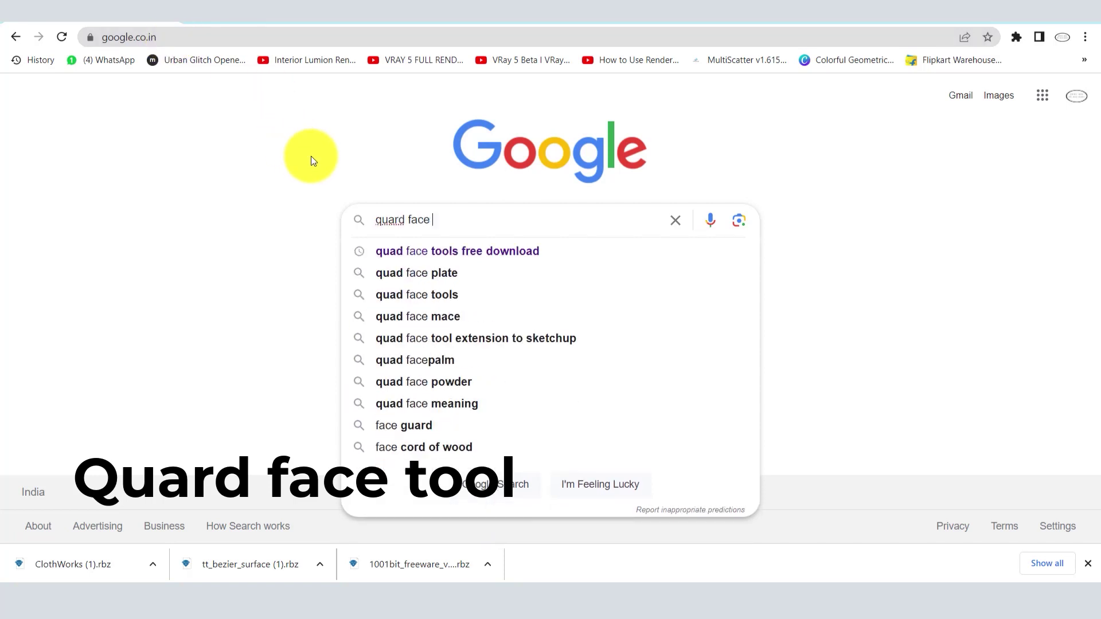
click(471, 252)
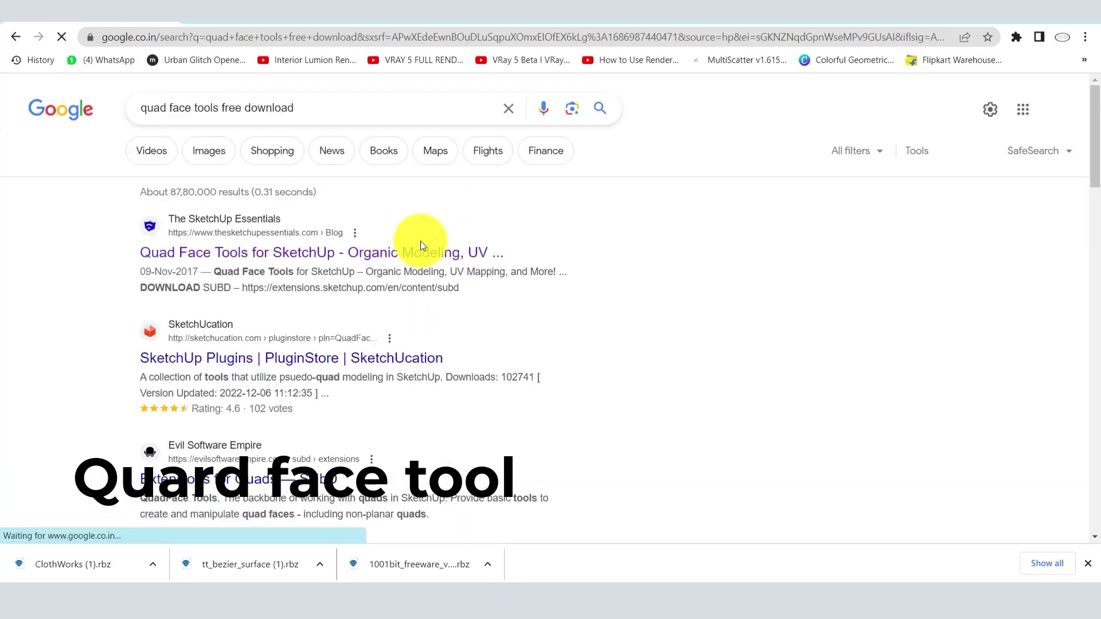
click(194, 256)
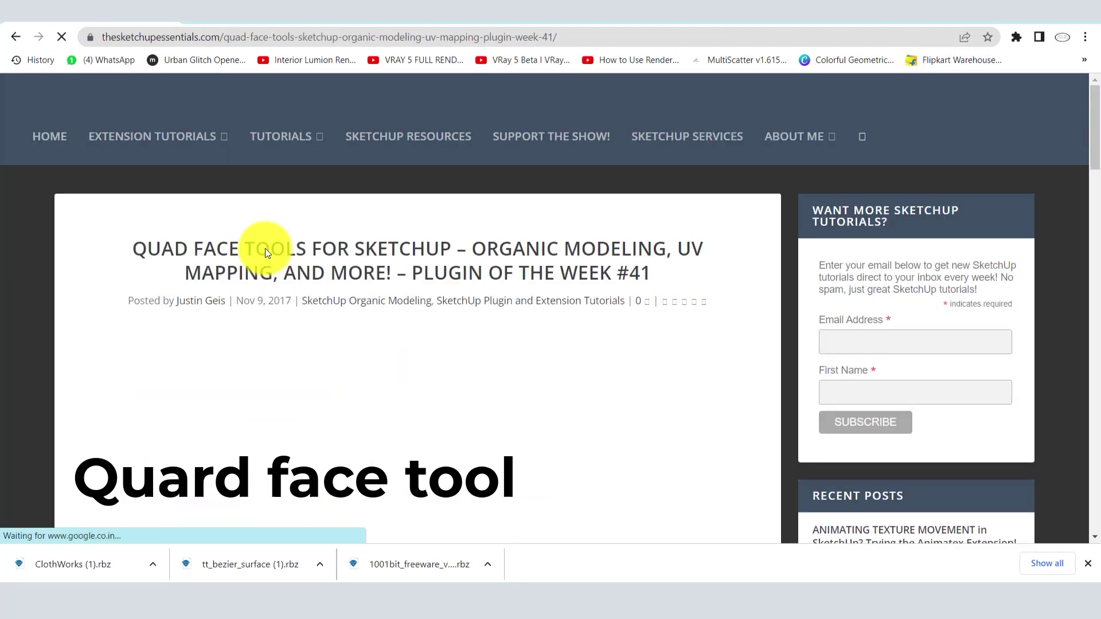
Follow the article's QuadFace Tools download link to the Extension Warehouse
scroll(434, 260, down, 3)
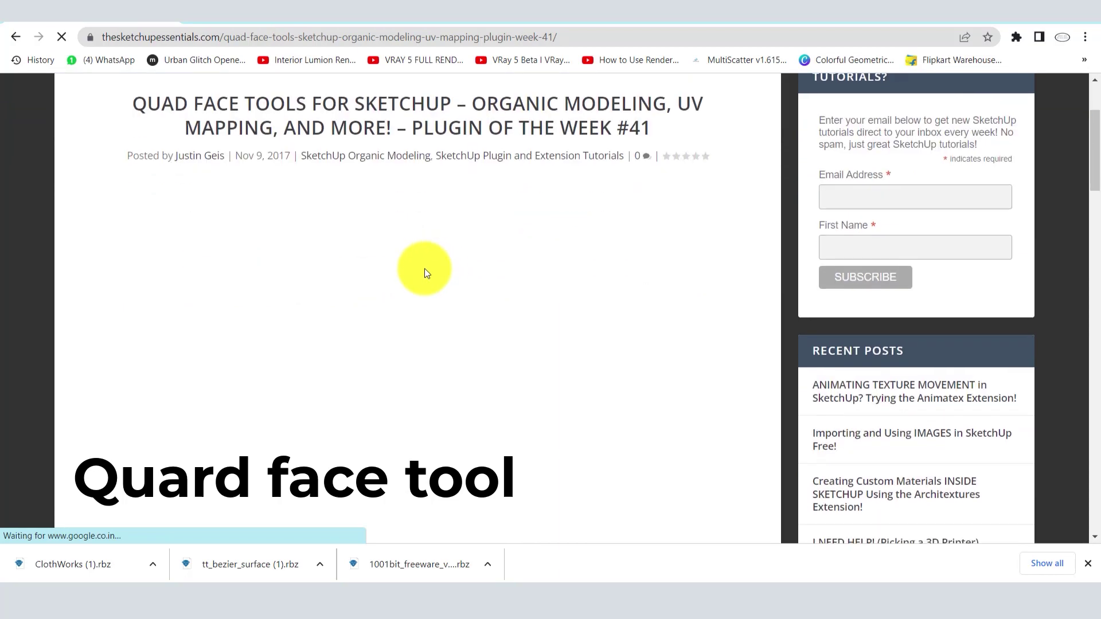
scroll(425, 270, down, 4)
scroll(462, 197, down, 6)
scroll(468, 270, up, 8)
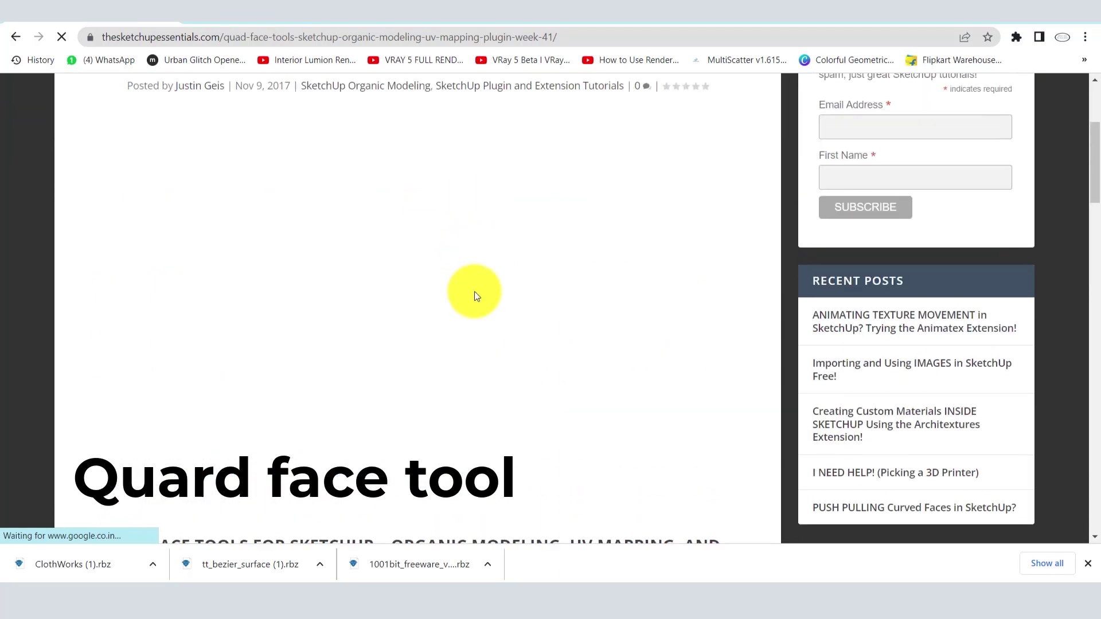
scroll(459, 276, up, 4)
scroll(454, 276, down, 2)
scroll(453, 279, down, 5)
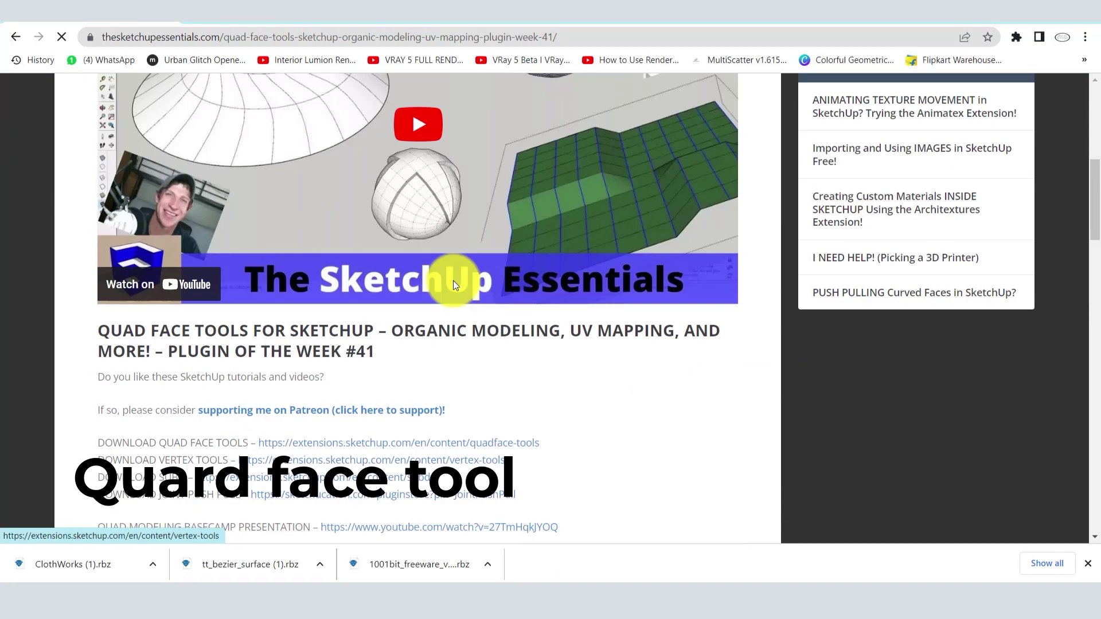
scroll(451, 281, down, 1)
scroll(425, 281, down, 3)
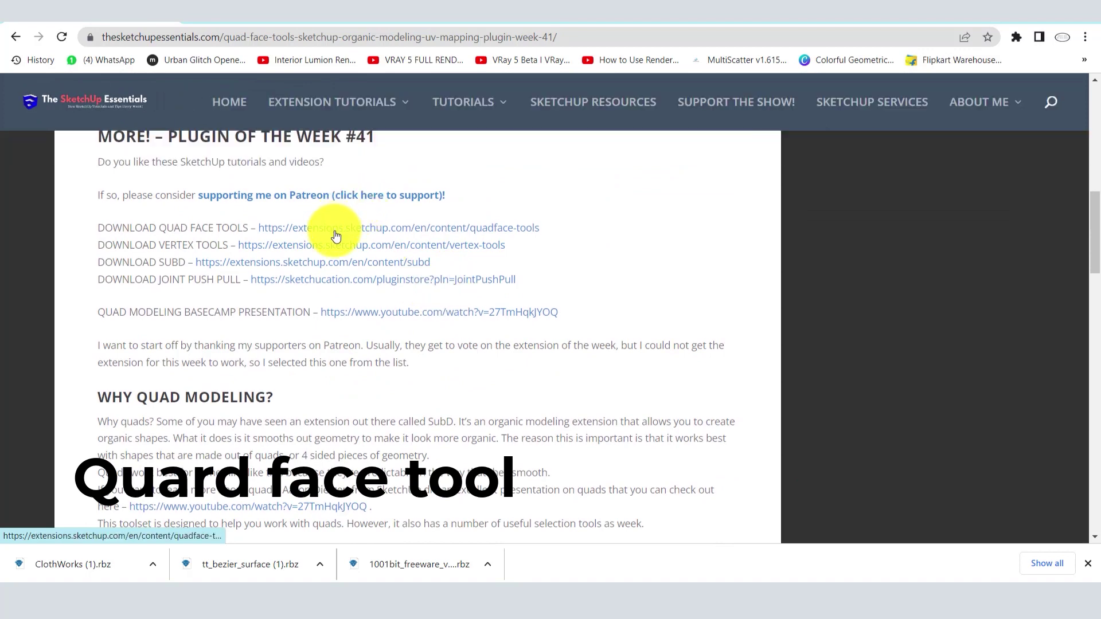
scroll(336, 235, up, 1)
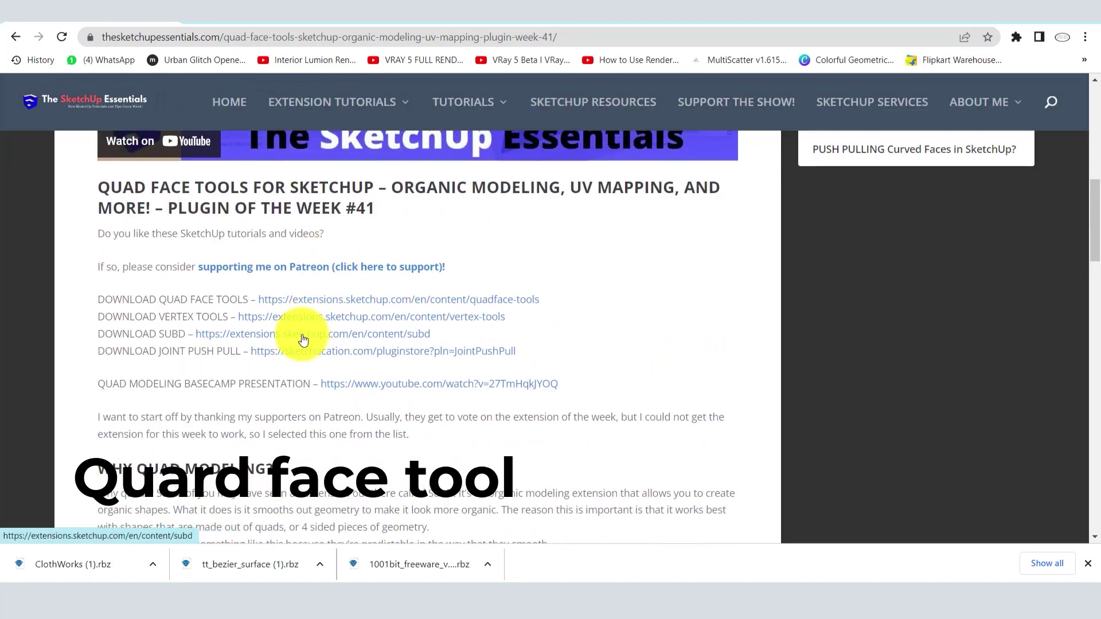
click(343, 302)
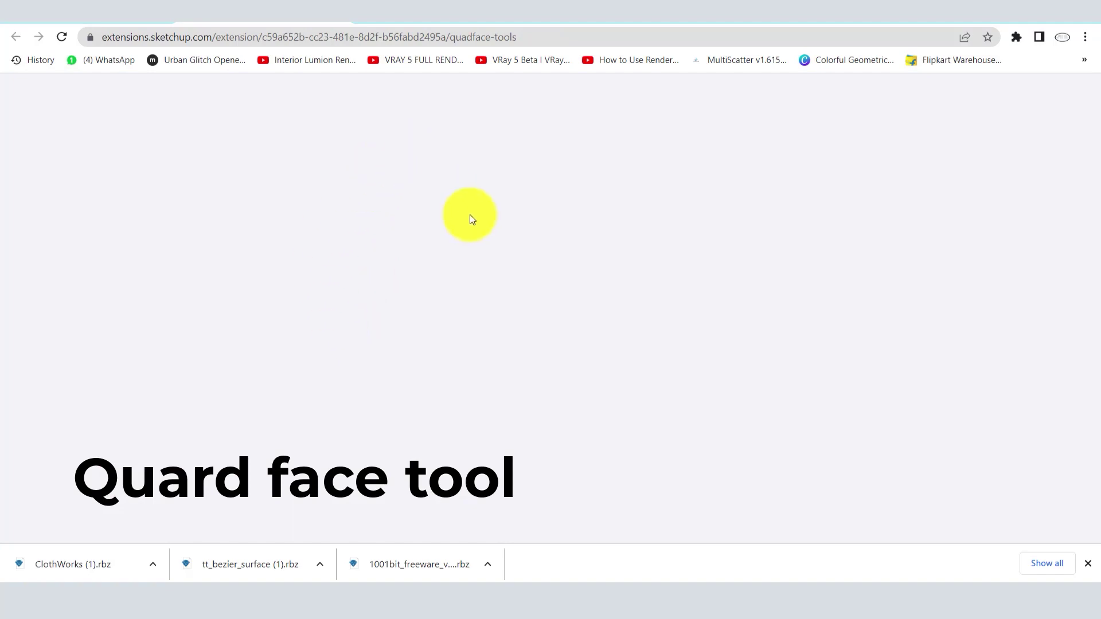
Download the TT_QuadFaceTools .rbz from the Extension Warehouse and dismiss the Success dialog
scroll(634, 381, down, 4)
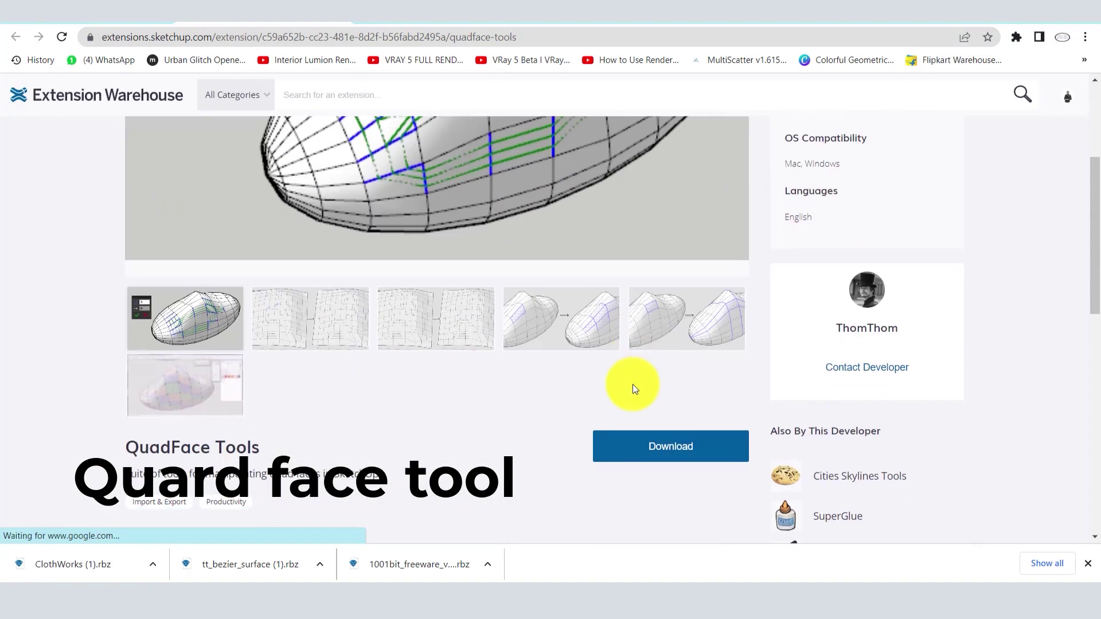
click(651, 447)
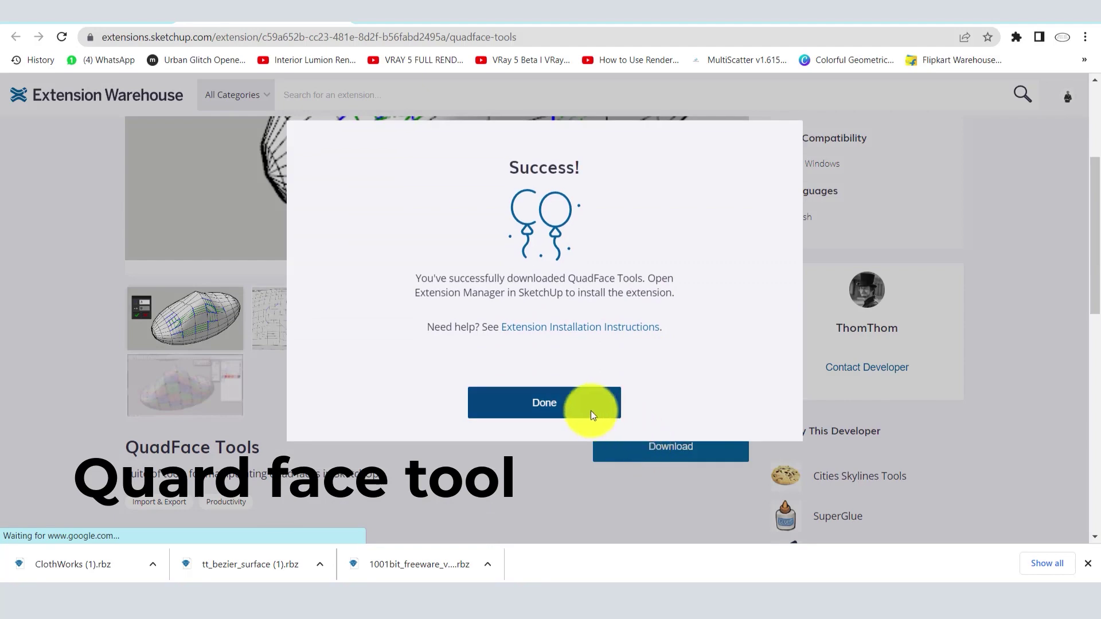
click(590, 411)
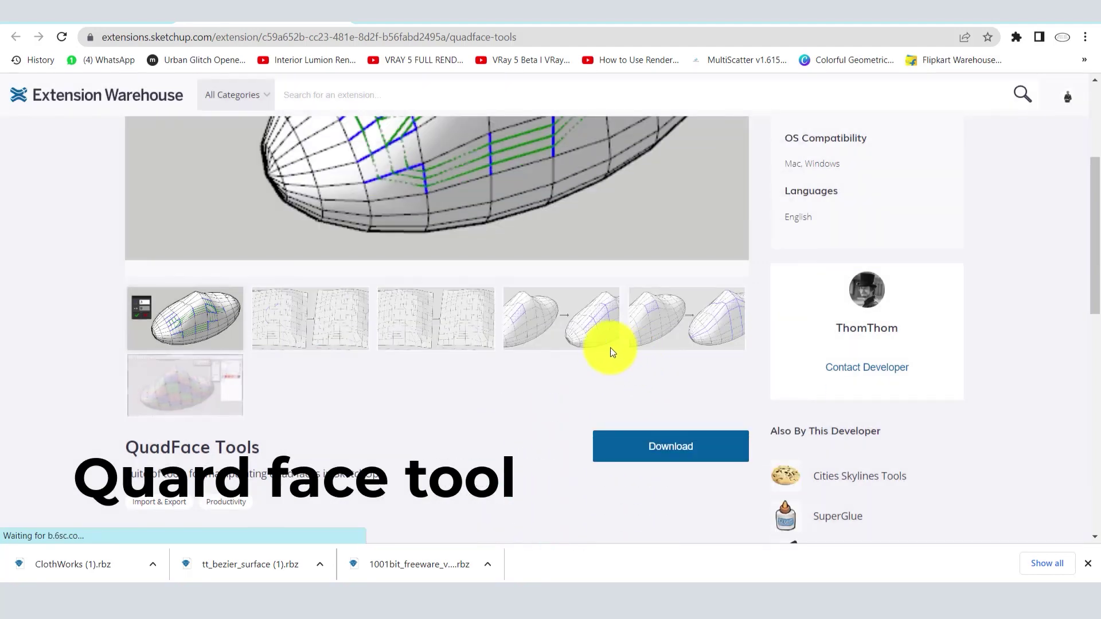
scroll(528, 352, down, 3)
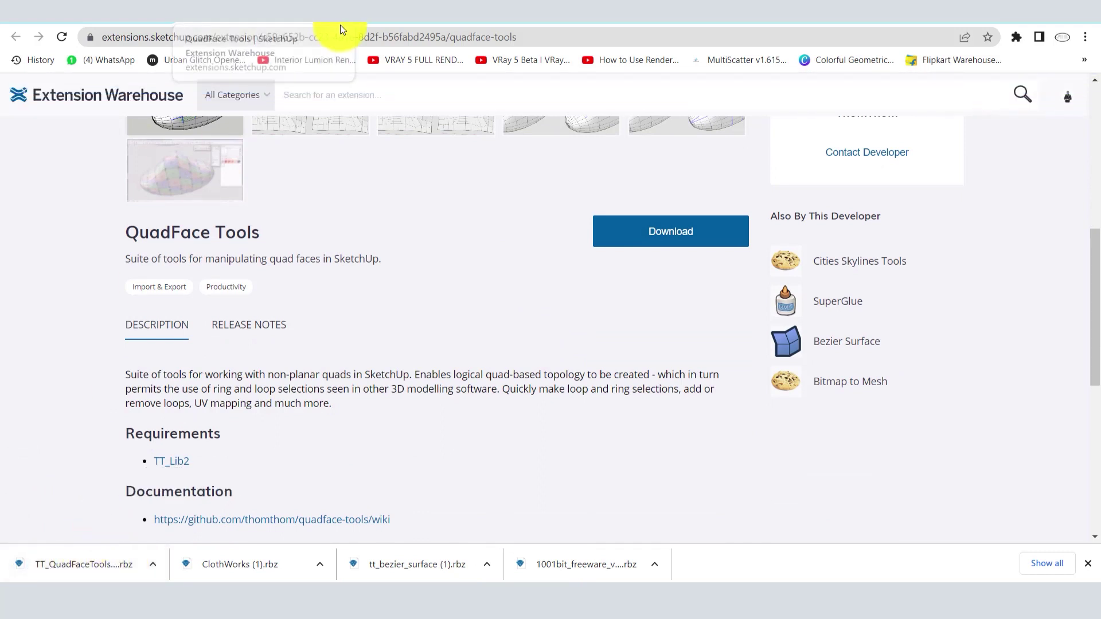
In a new tab, search Google for 'round corner sketchup' and open SketchUcation's RoundCorner v3.3a page
key(ctrl+t)
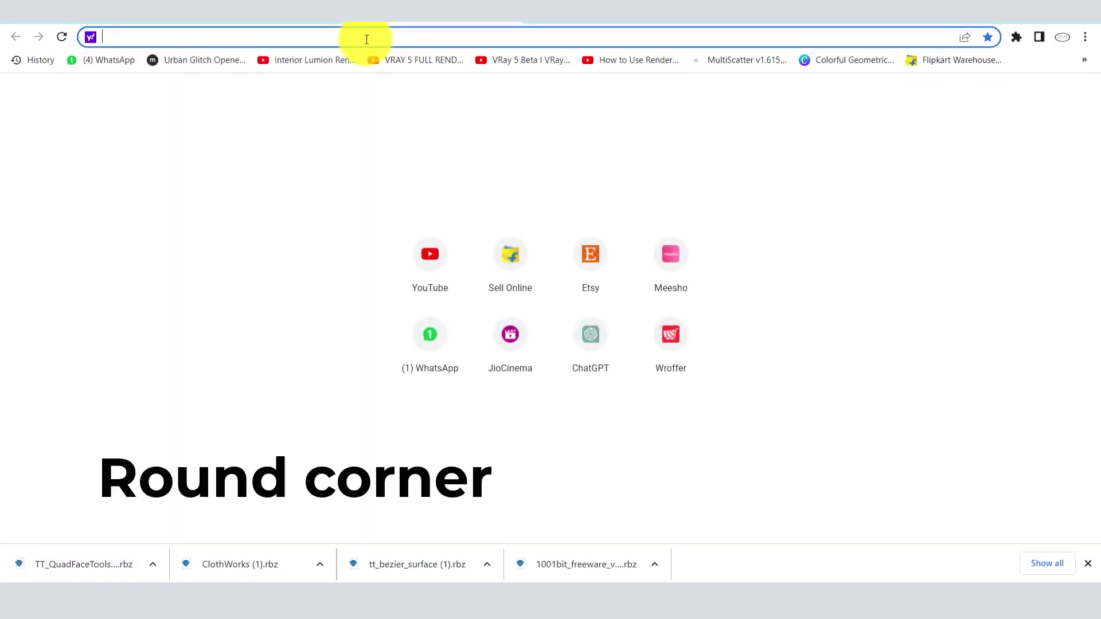
text(goo)
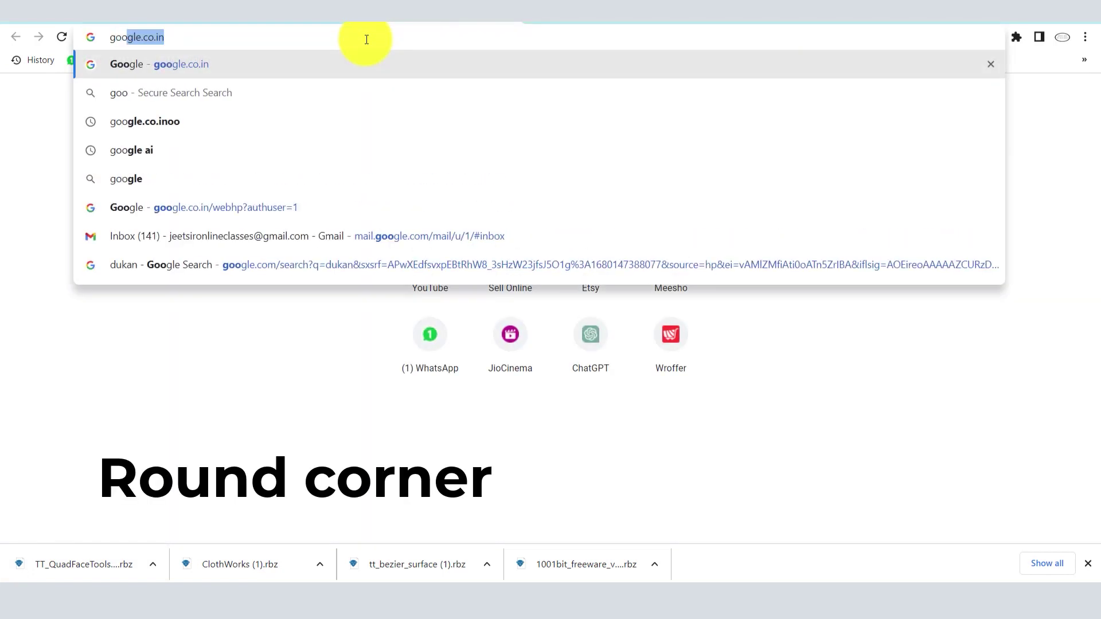
key(Return)
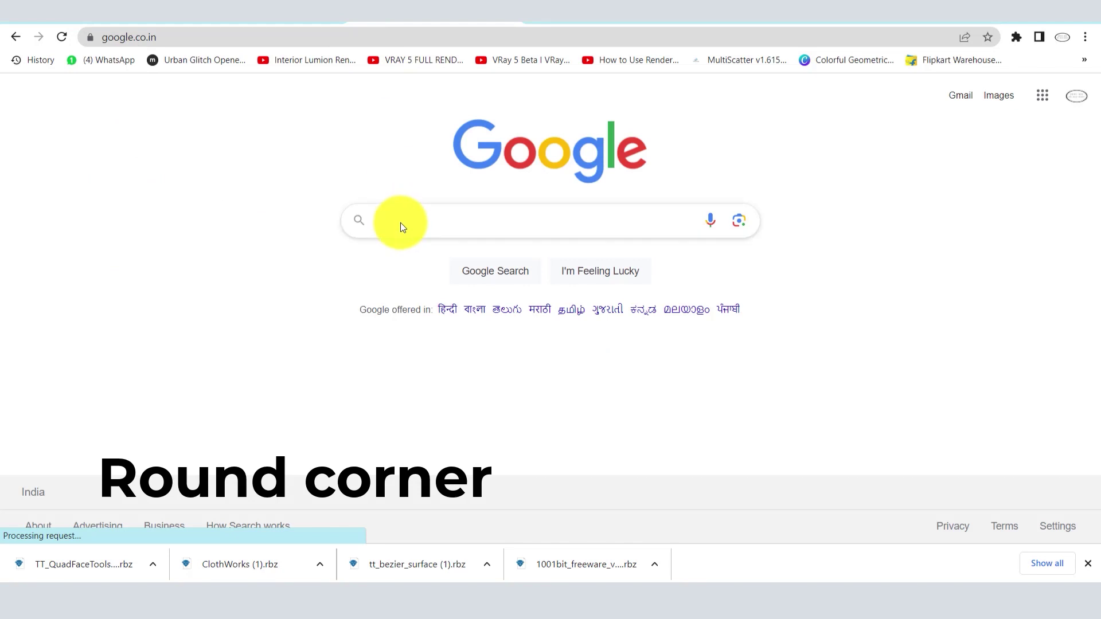
text(r)
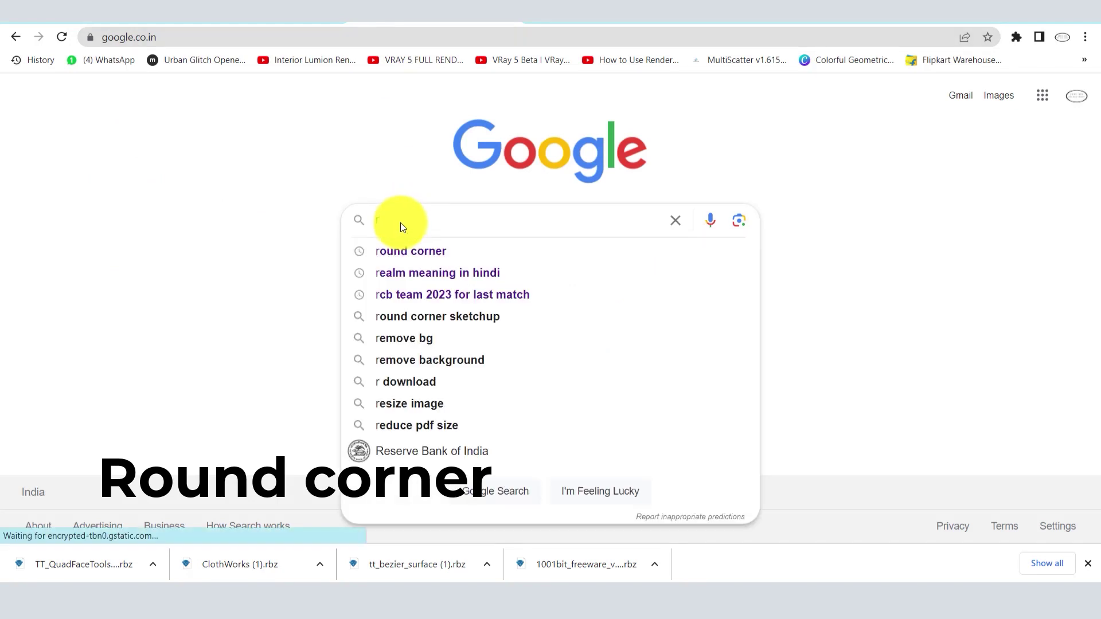
text(ound co)
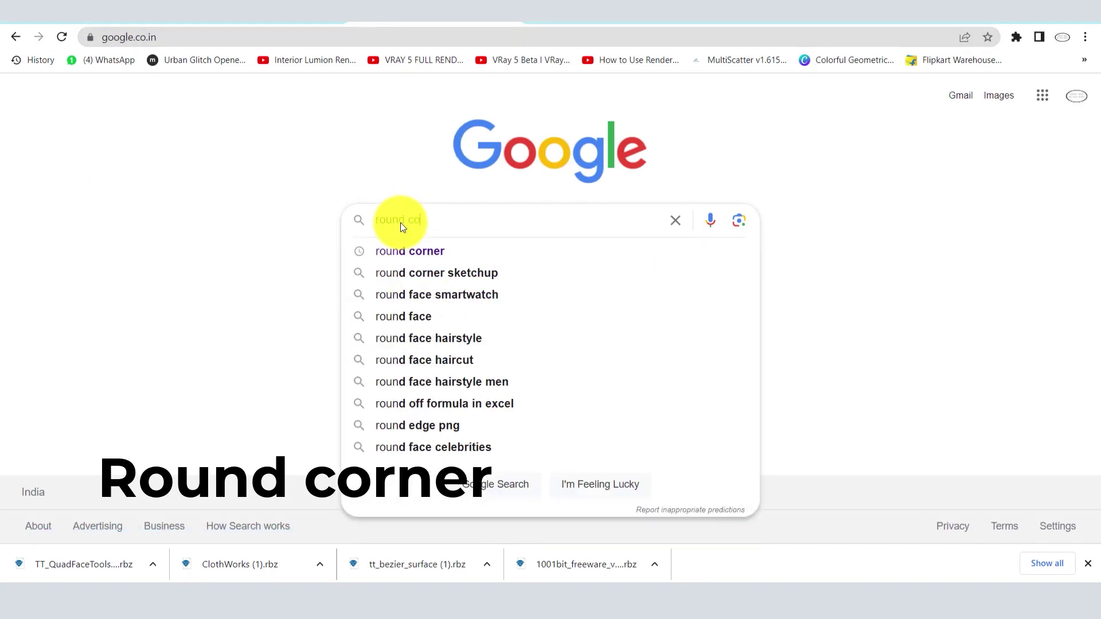
text(rner)
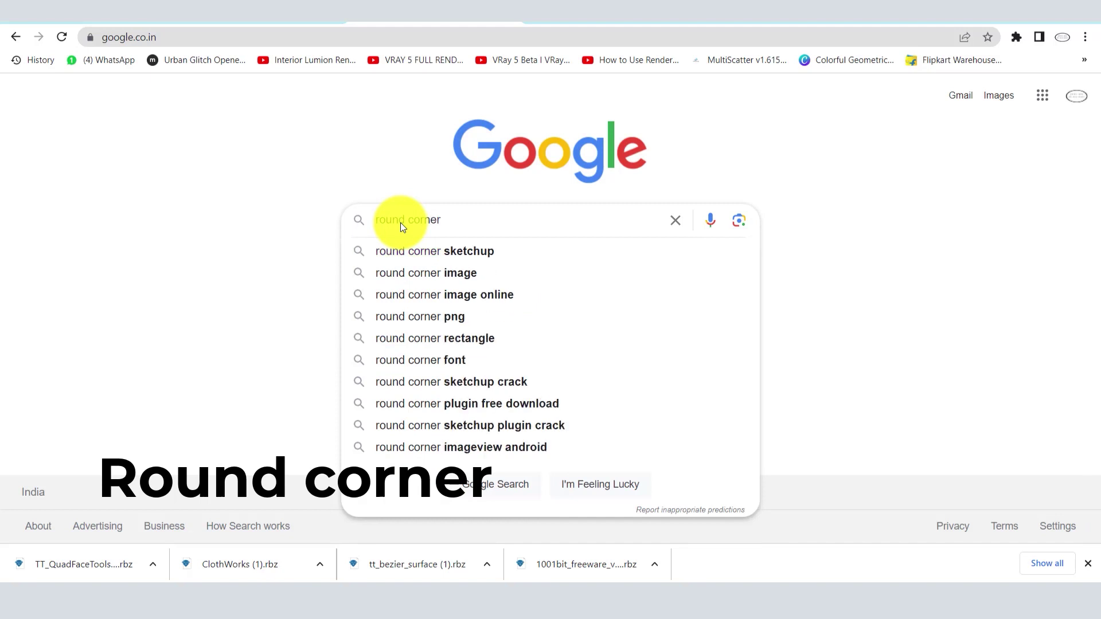
click(463, 257)
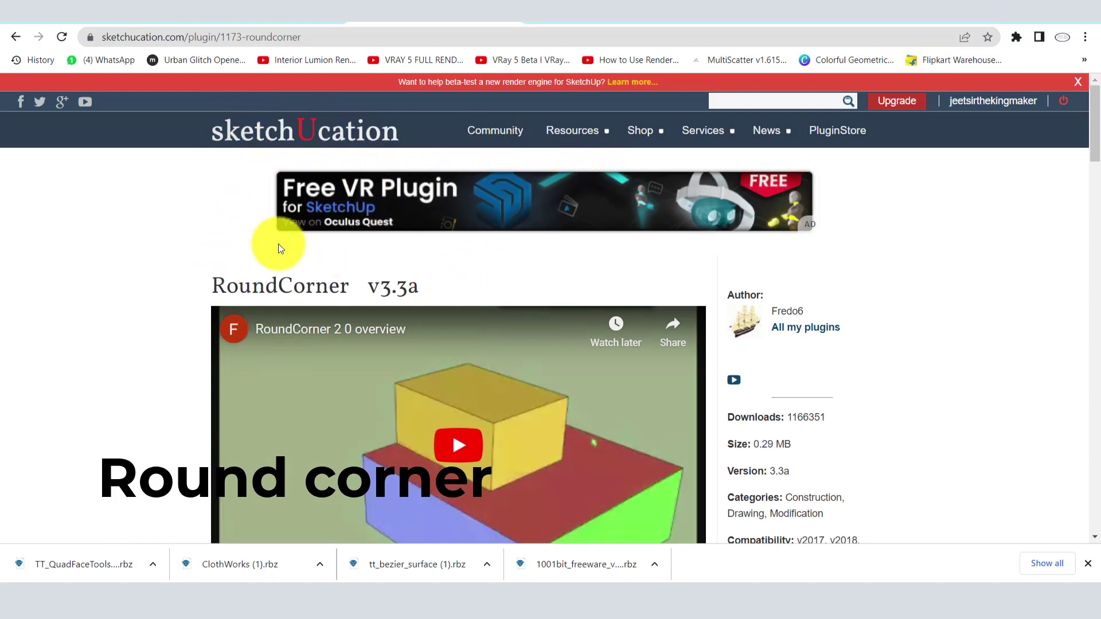
Download the RoundCorner .rbz from SketchUcation, then open Google's home page in a new tab
scroll(278, 243, down, 3)
scroll(548, 253, down, 2)
scroll(546, 431, down, 3)
scroll(503, 256, down, 2)
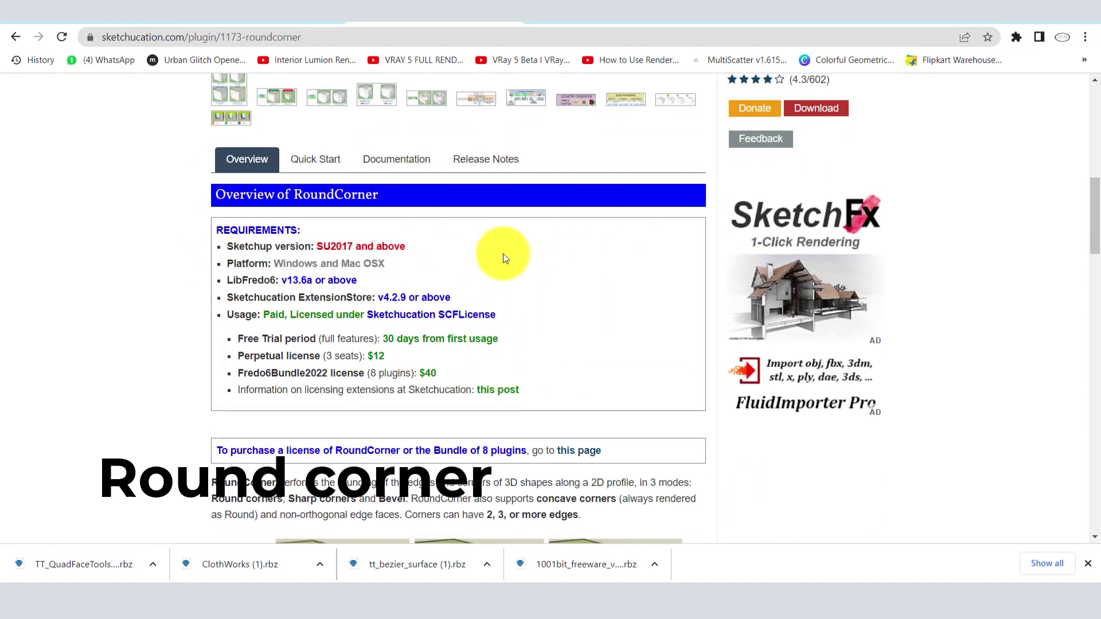
scroll(638, 280, up, 5)
scroll(636, 276, up, 5)
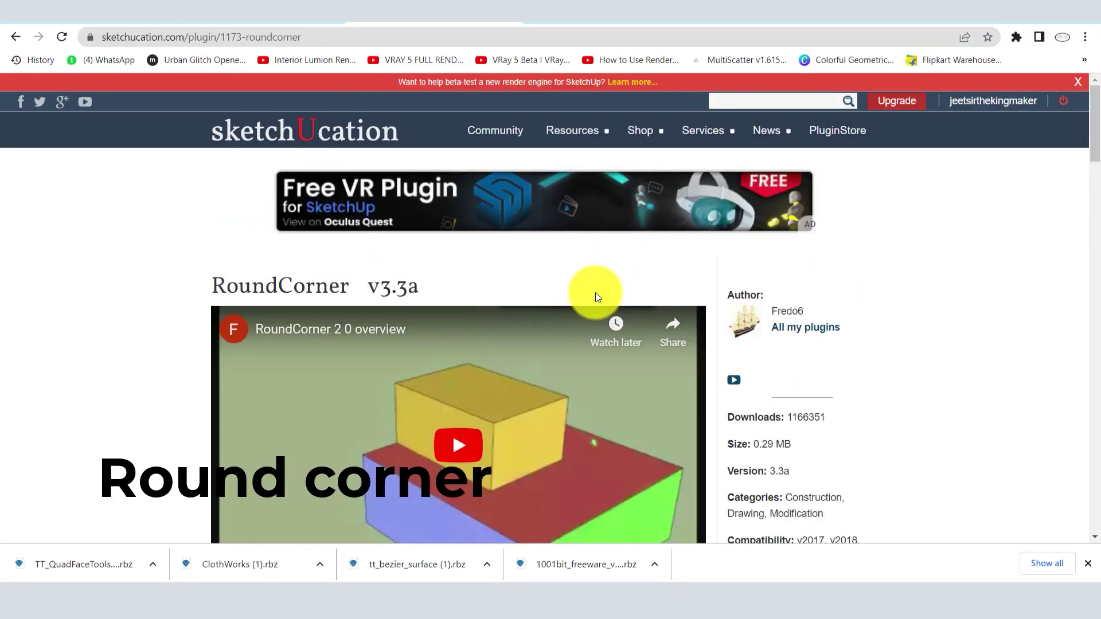
scroll(597, 295, down, 5)
scroll(745, 224, up, 5)
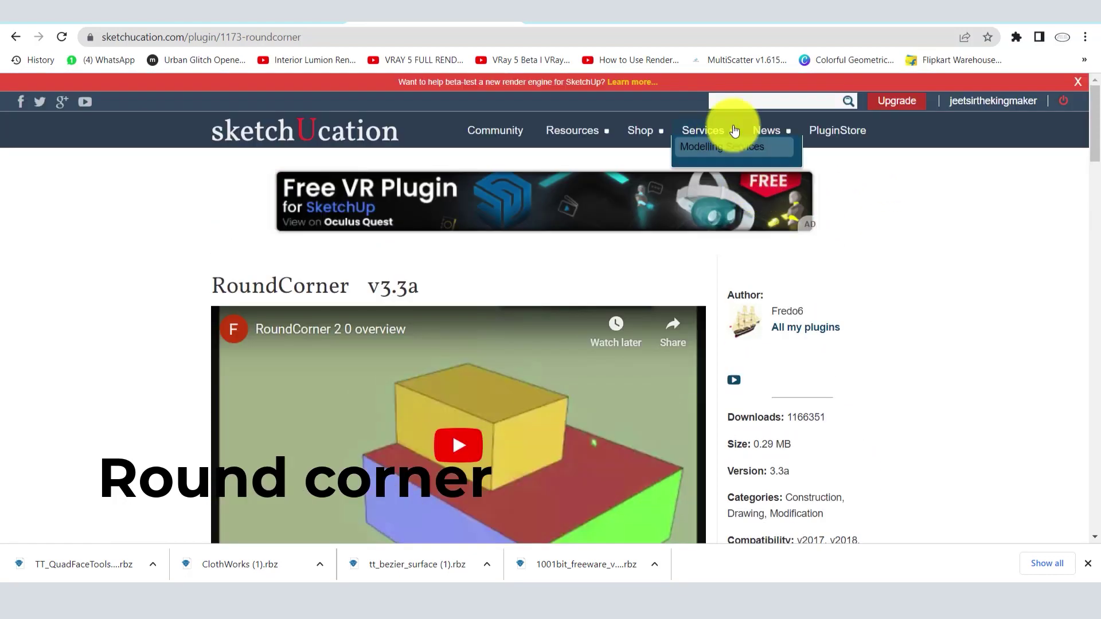
scroll(746, 344, down, 5)
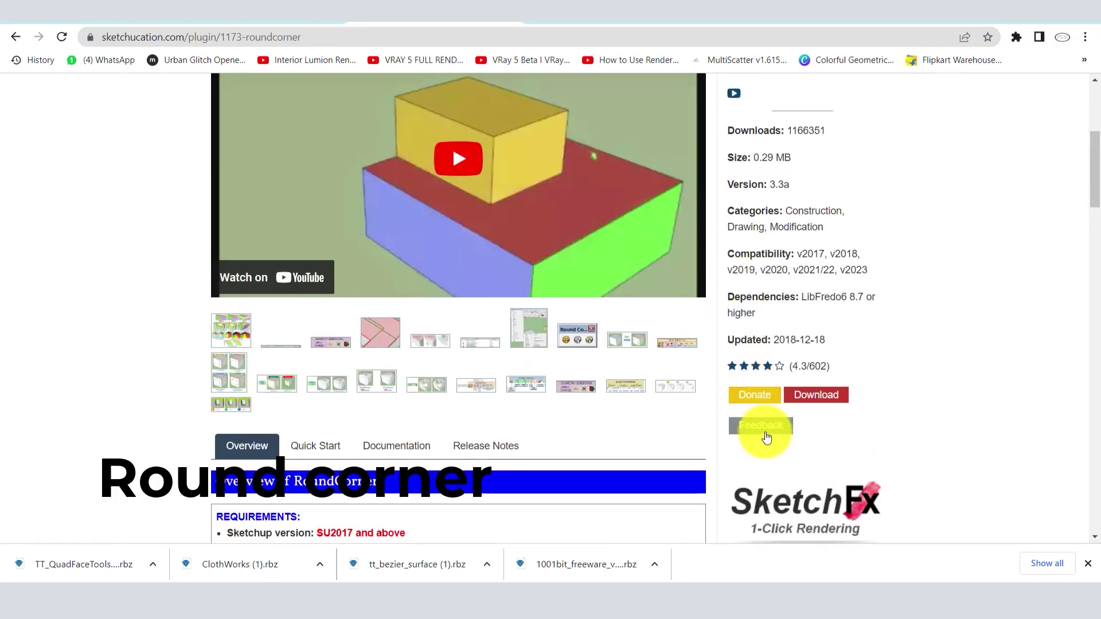
click(825, 396)
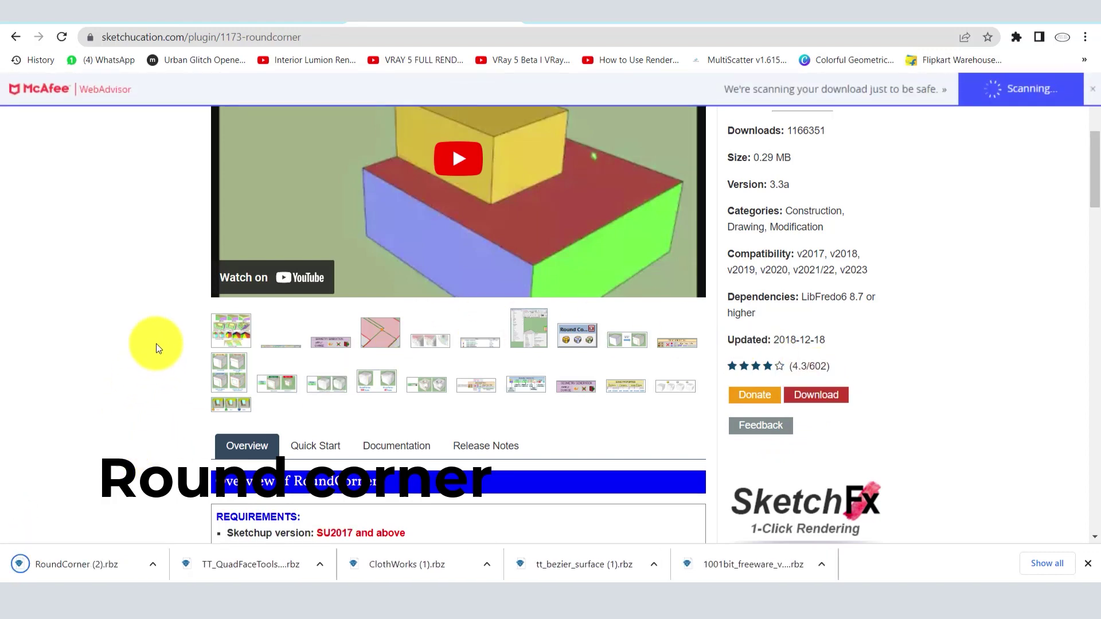
text(goo)
key(Return)
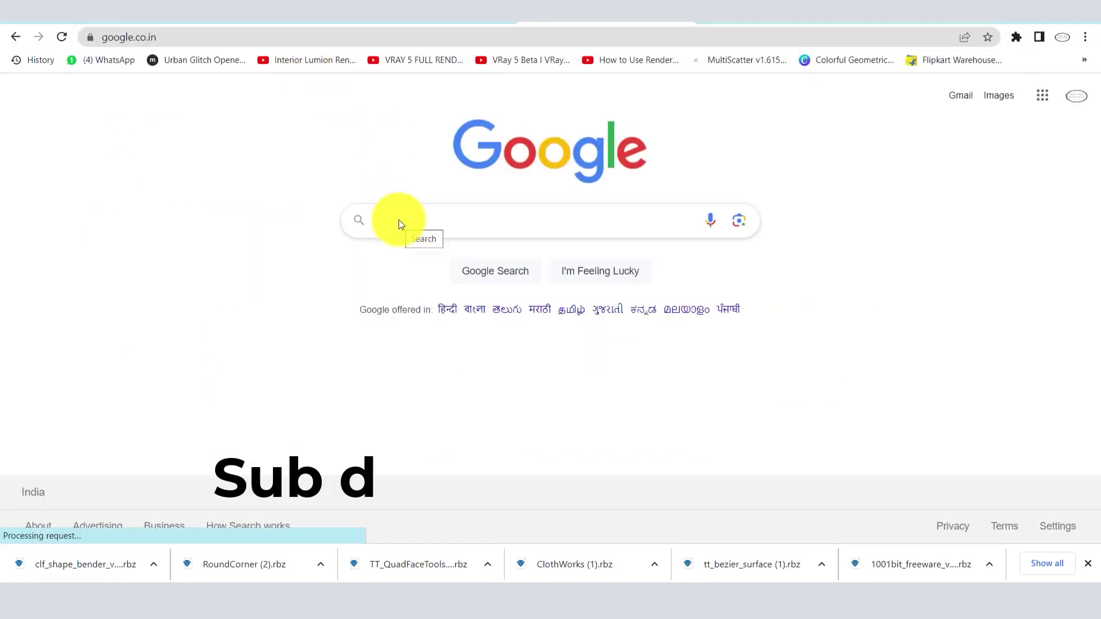
Search Google for 'sub d tools sketchucation' via the autocomplete suggestion
text(sub)
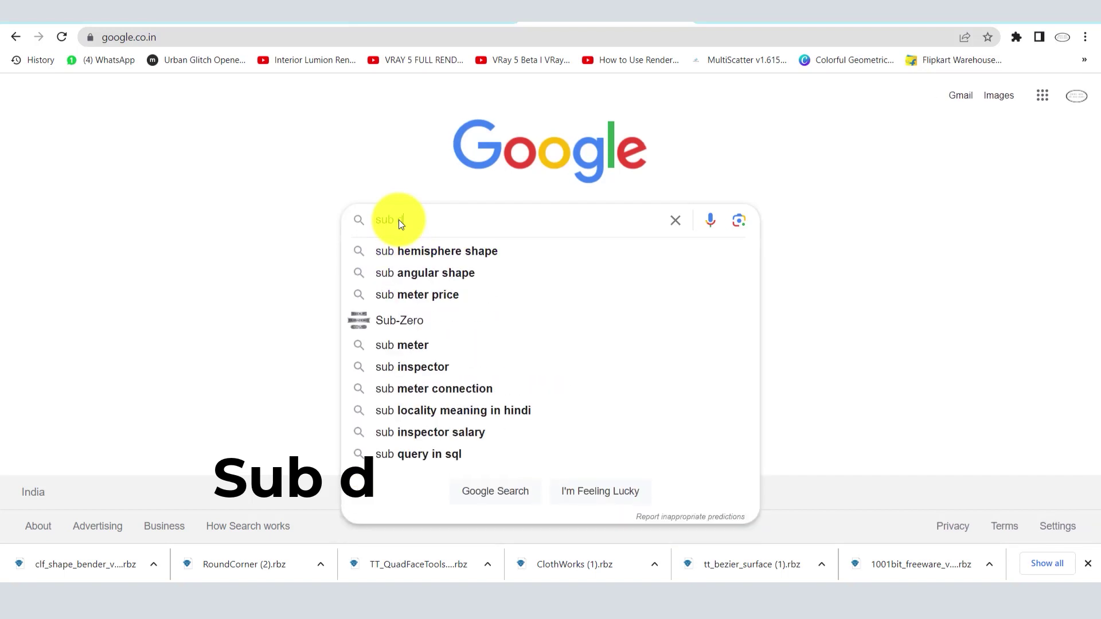
text( d)
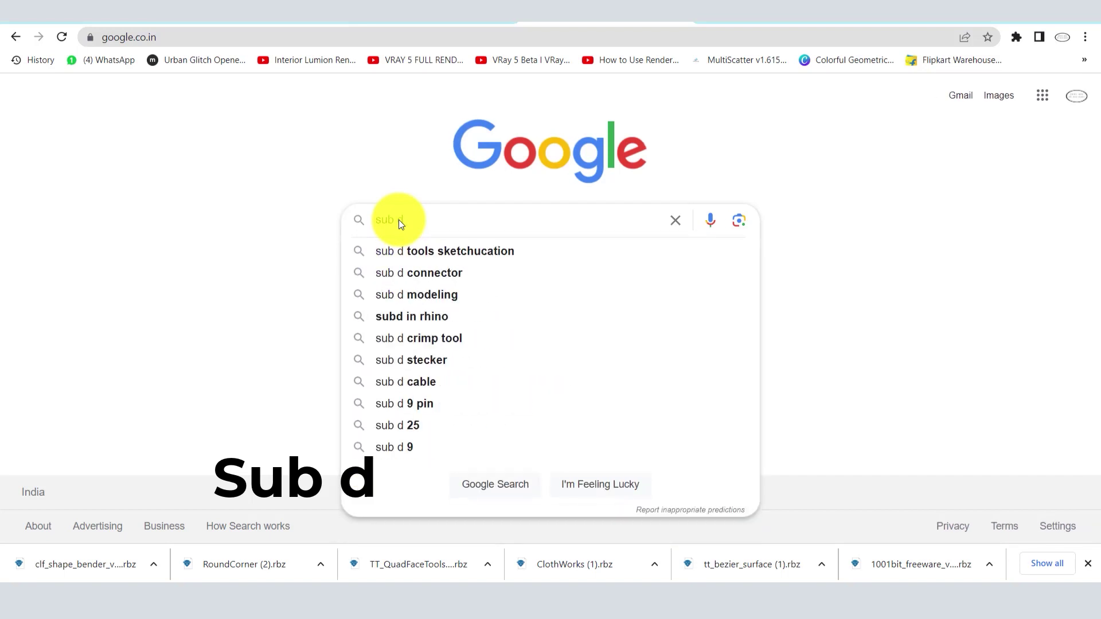
click(464, 257)
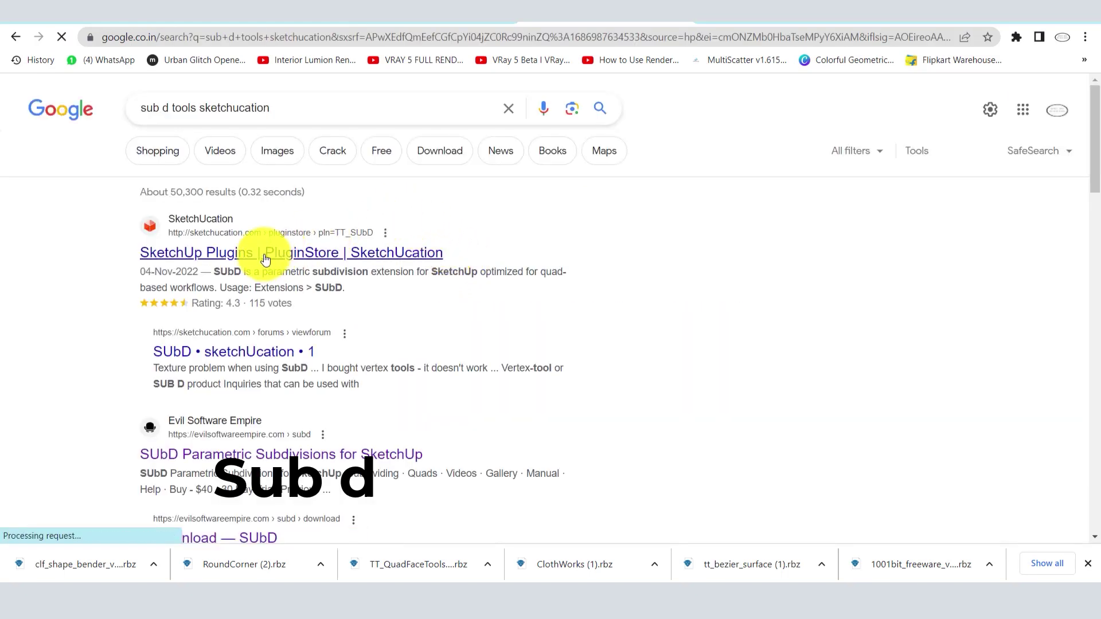